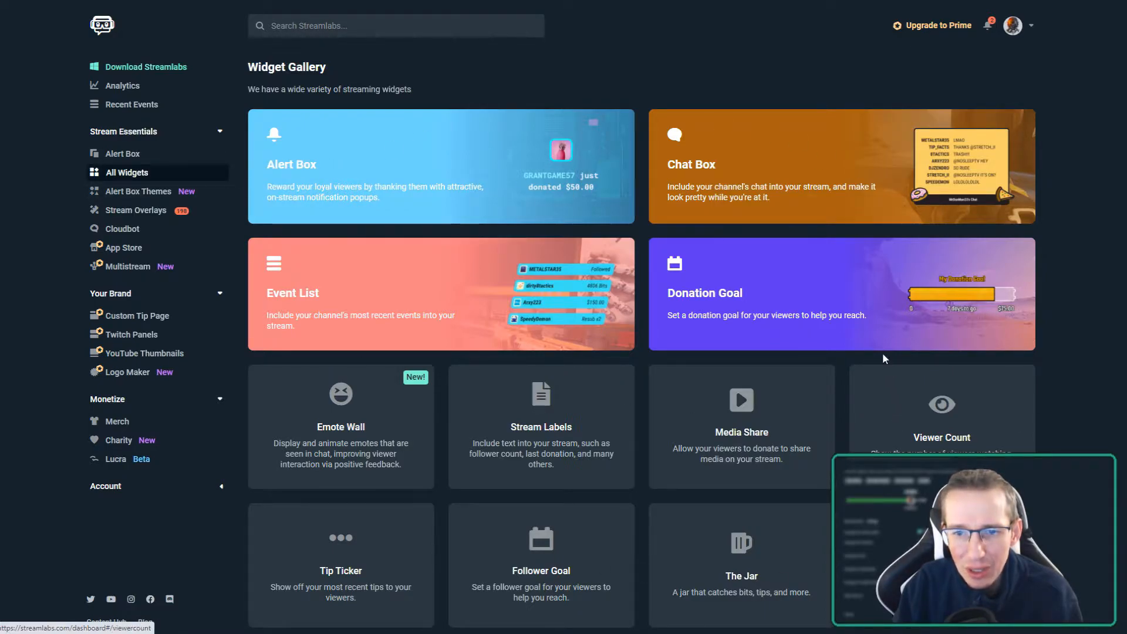
Open the Stream Boss widget from the widget gallery.
{"action": "scroll", "coordinate": [883, 359], "scroll_direction": "down", "scroll_amount": 5}
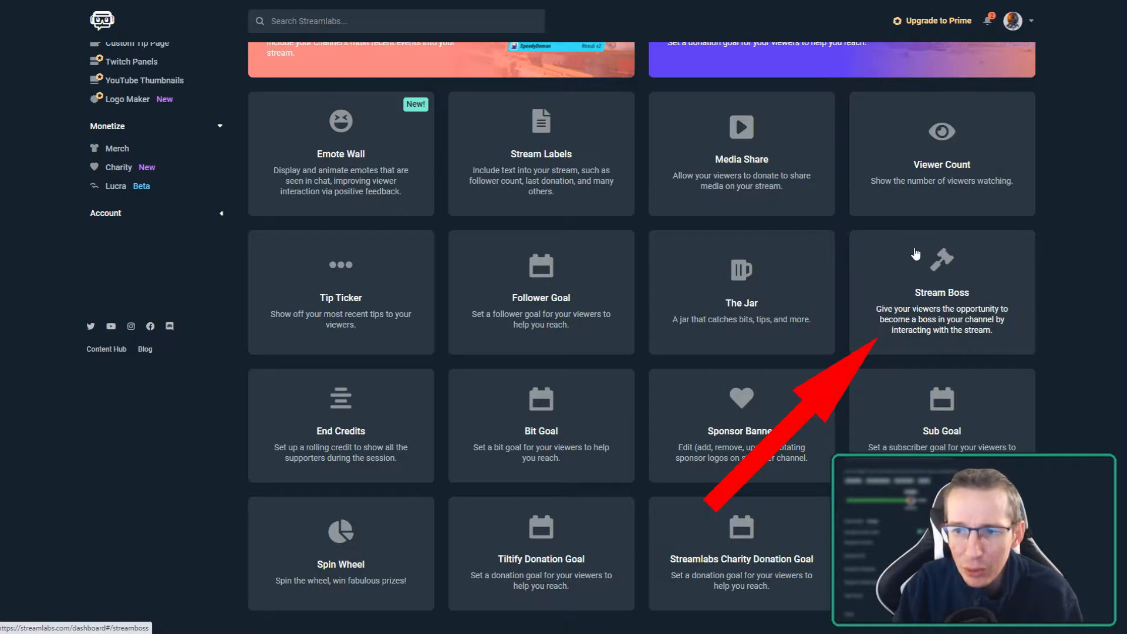
{"action": "left_click", "coordinate": [974, 290]}
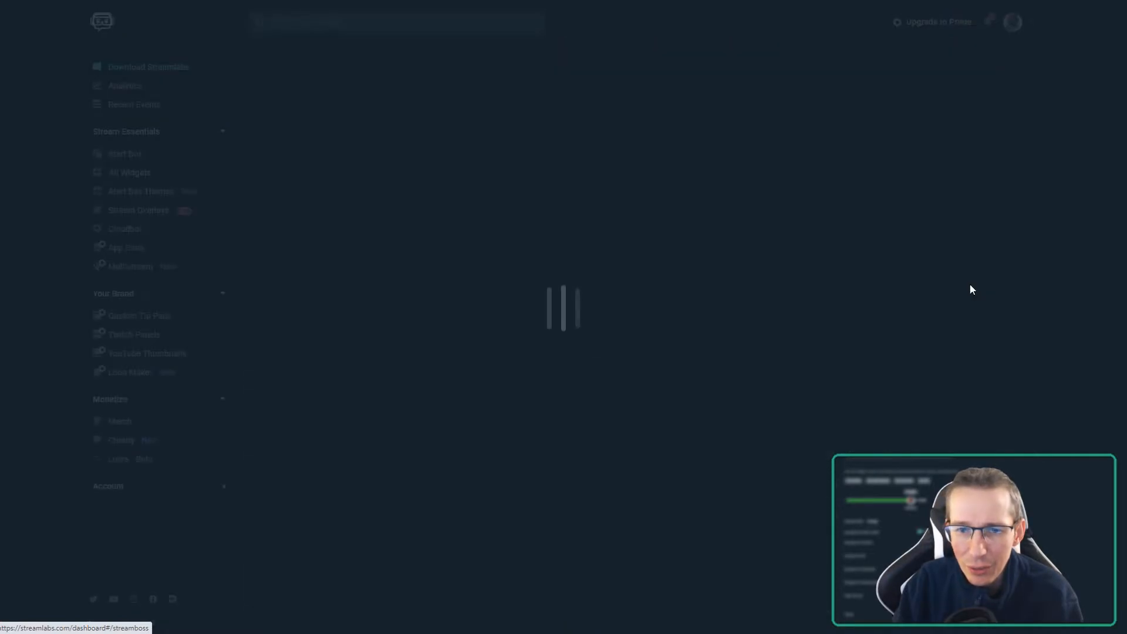
{"action": "scroll", "coordinate": [764, 253], "scroll_direction": "down", "scroll_amount": 1}
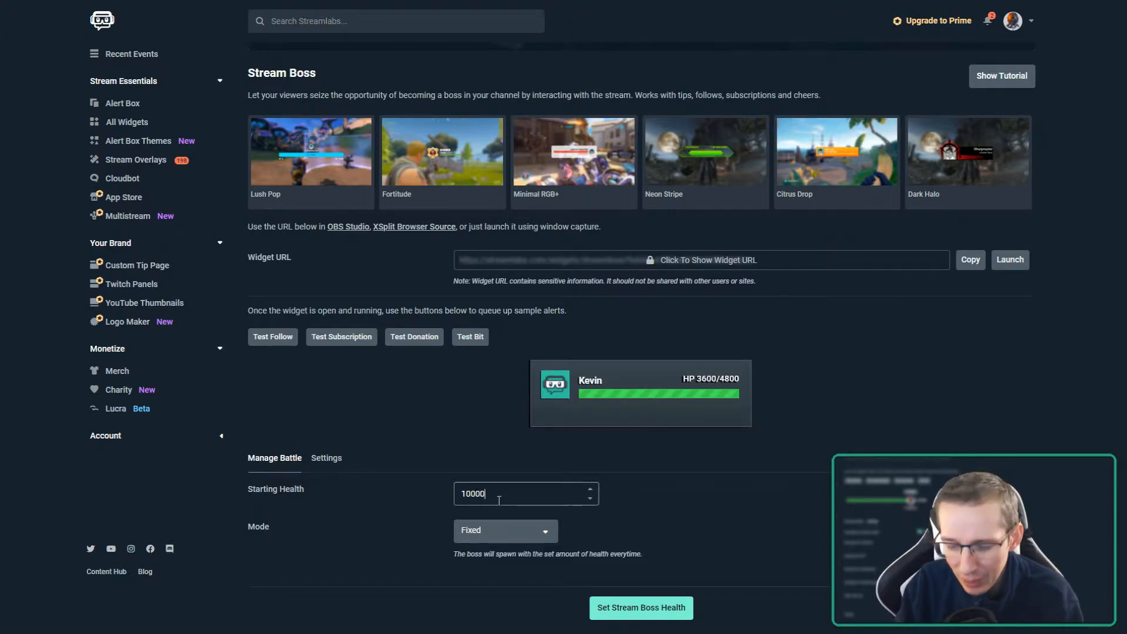
Set the boss's starting health to 5000 with the mode set to Fixed.
{"action": "left_click_drag", "start_coordinate": [497, 497], "coordinate": [424, 496]}
{"action": "type", "text": "5000"}
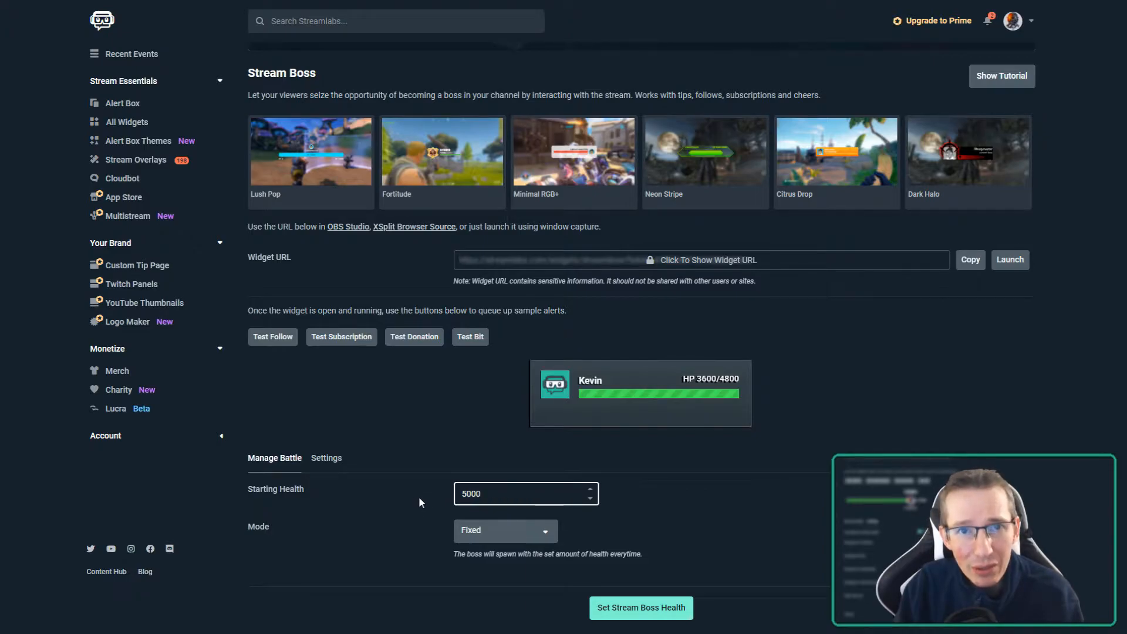
{"action": "left_click", "coordinate": [547, 531]}
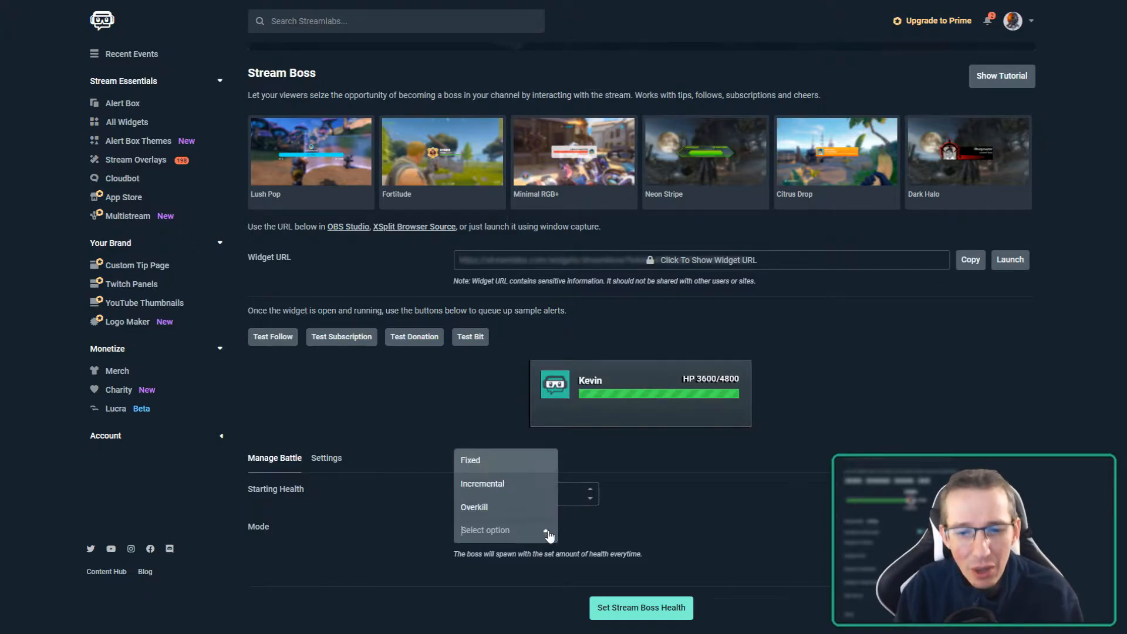
{"action": "left_click", "coordinate": [473, 461]}
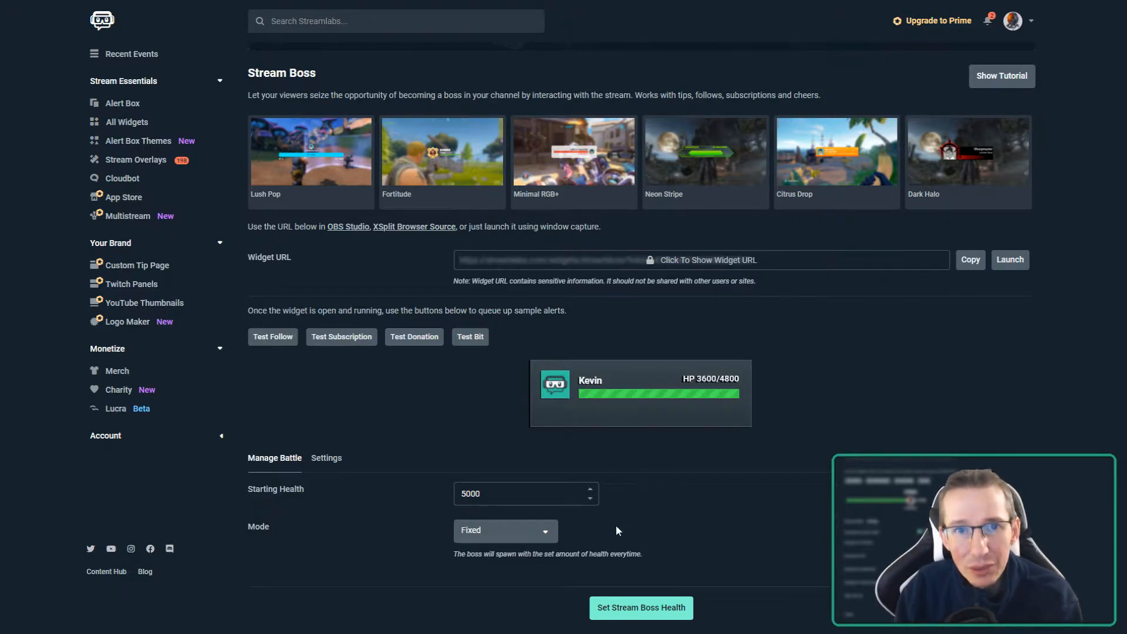
Try the Incremental and Overkill modes for the boss's health, and return the mode to Fixed.
{"action": "left_click", "coordinate": [549, 533]}
{"action": "left_click", "coordinate": [505, 490]}
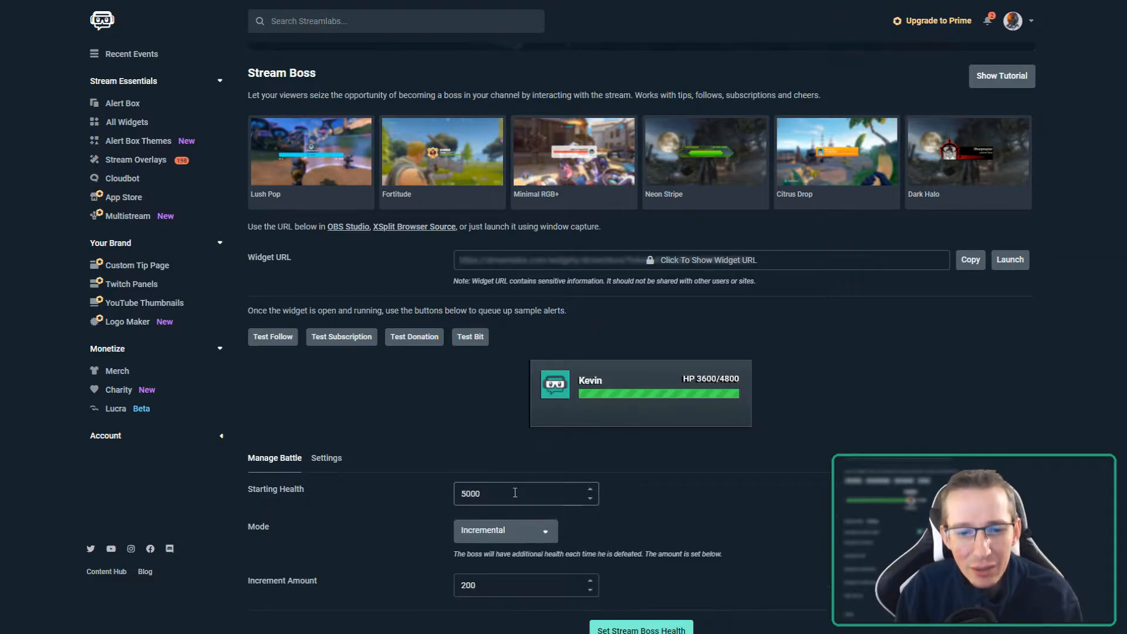
{"action": "scroll", "coordinate": [667, 514], "scroll_direction": "down", "scroll_amount": 1}
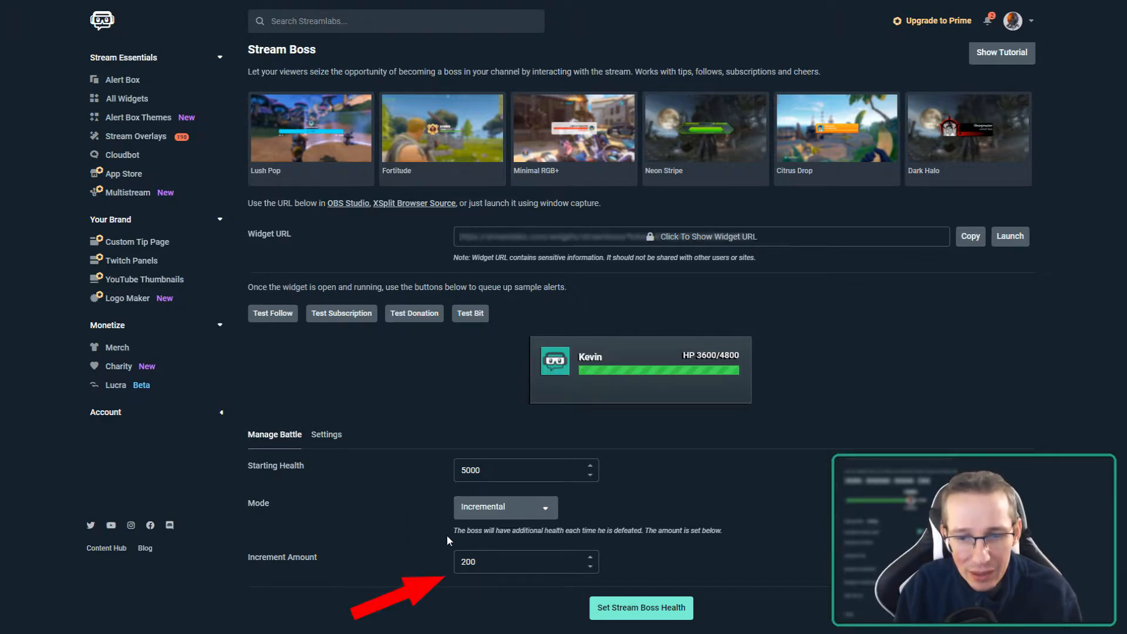
{"action": "left_click", "coordinate": [545, 508]}
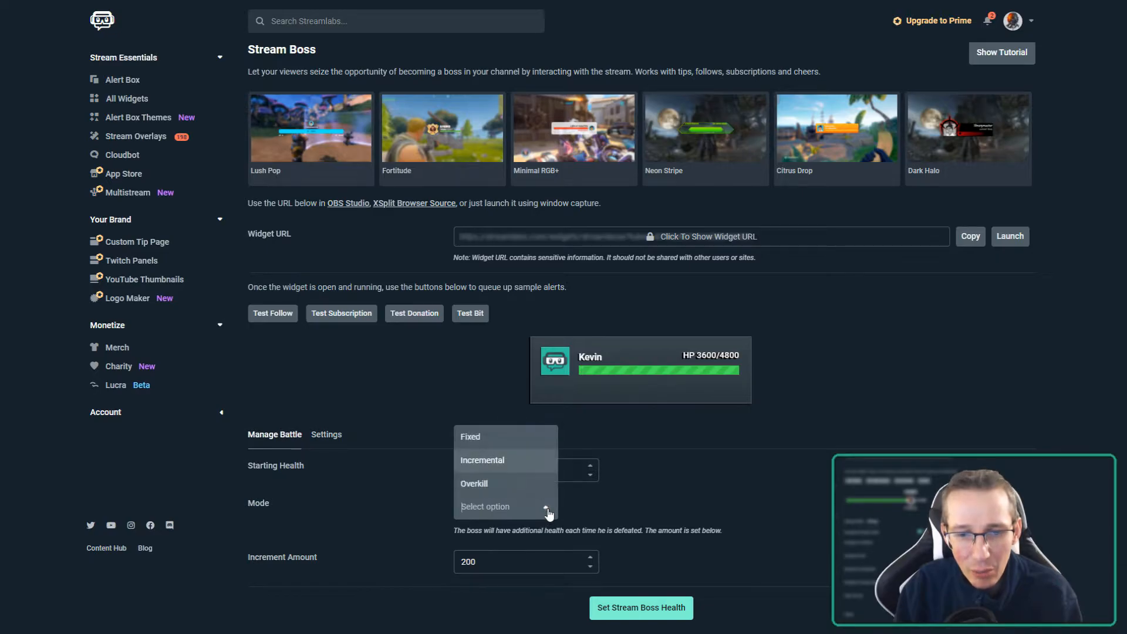
{"action": "left_click", "coordinate": [491, 492]}
{"action": "scroll", "coordinate": [581, 529], "scroll_direction": "down", "scroll_amount": 1}
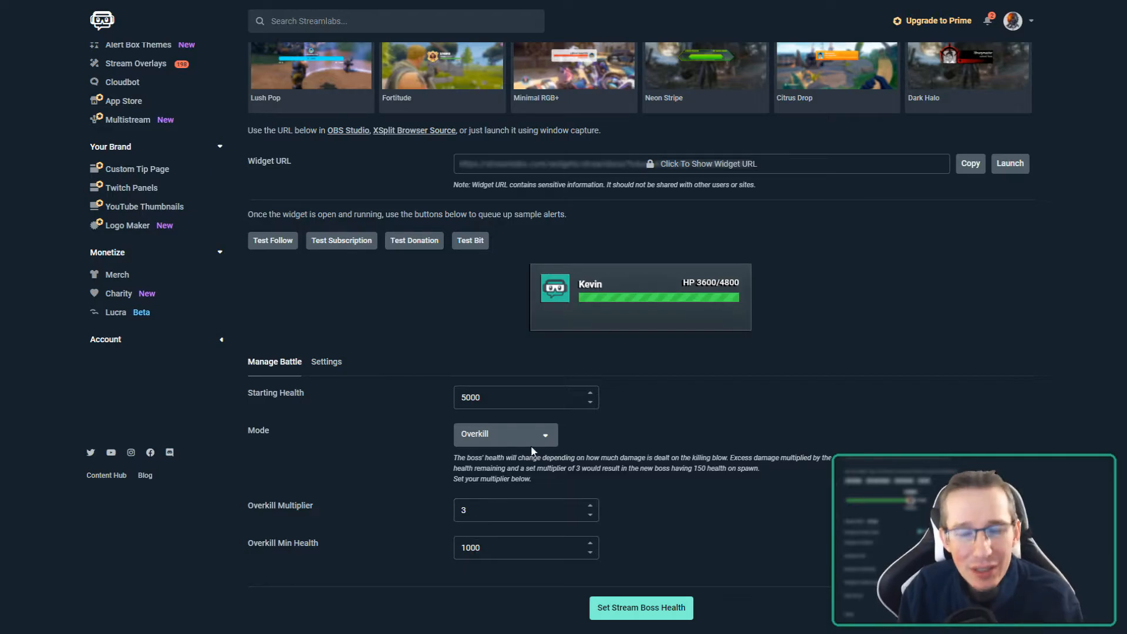
{"action": "left_click", "coordinate": [545, 436]}
{"action": "left_click", "coordinate": [497, 460]}
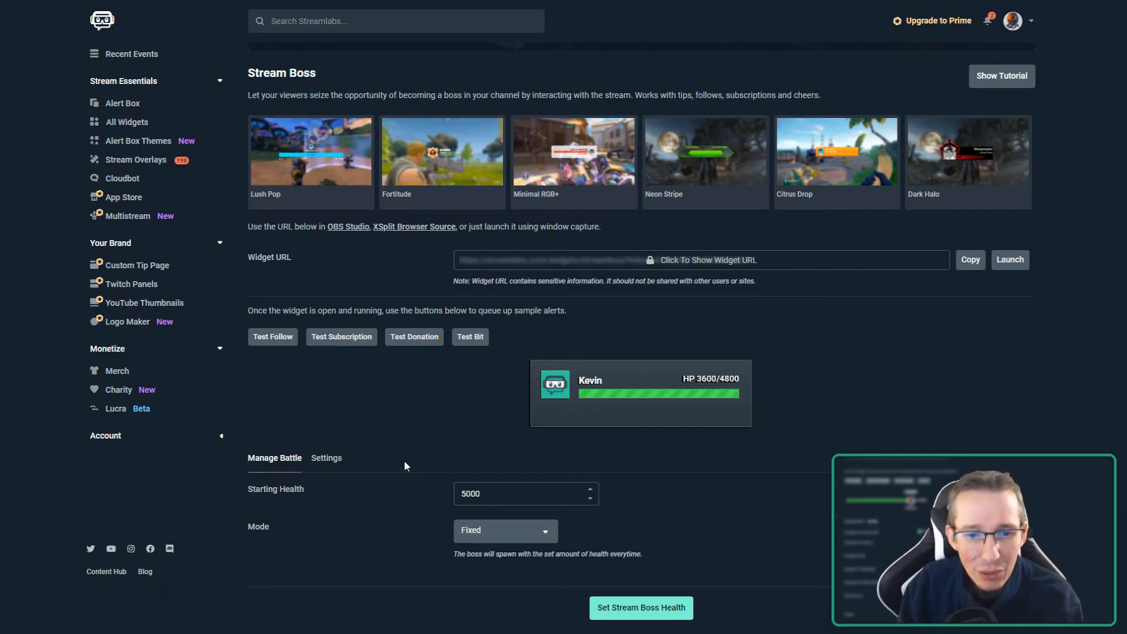
Open the Stream Boss settings and enable Damage From Boss Heals.
{"action": "left_click", "coordinate": [327, 458]}
{"action": "scroll", "coordinate": [326, 460], "scroll_direction": "down", "scroll_amount": 2}
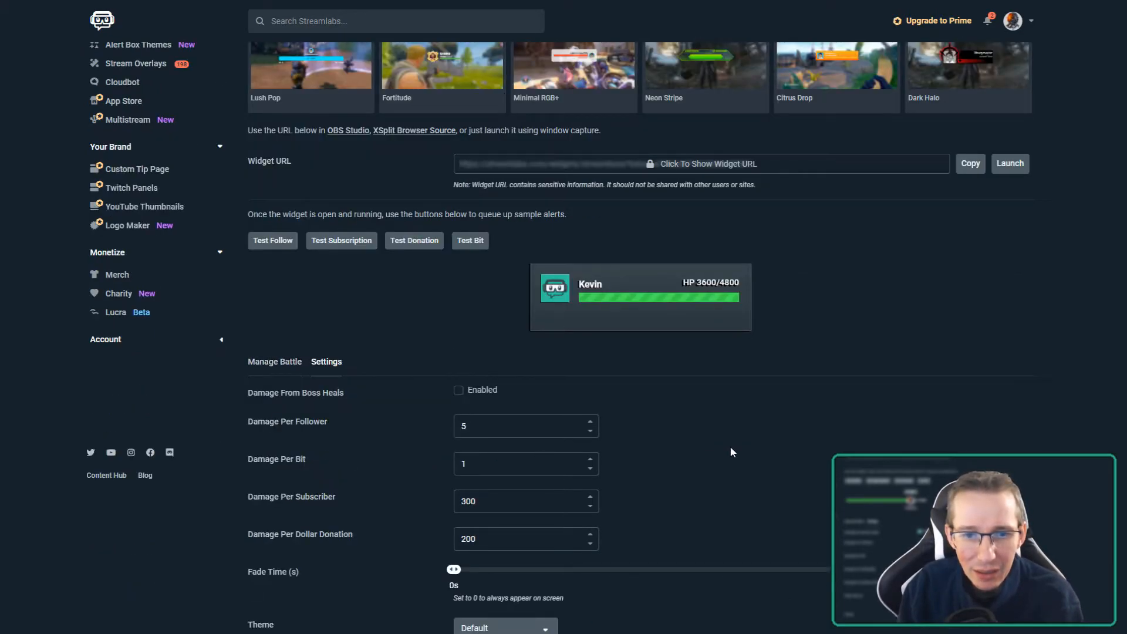
{"action": "scroll", "coordinate": [731, 451], "scroll_direction": "down", "scroll_amount": 2}
{"action": "scroll", "coordinate": [731, 451], "scroll_direction": "down", "scroll_amount": 1}
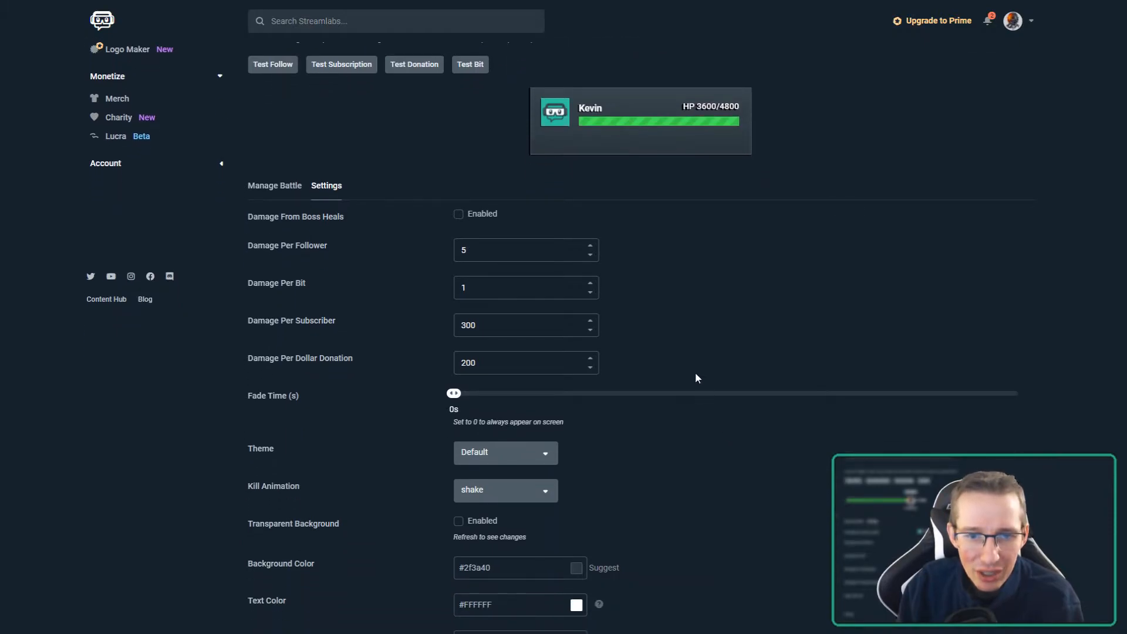
{"action": "left_click", "coordinate": [461, 216]}
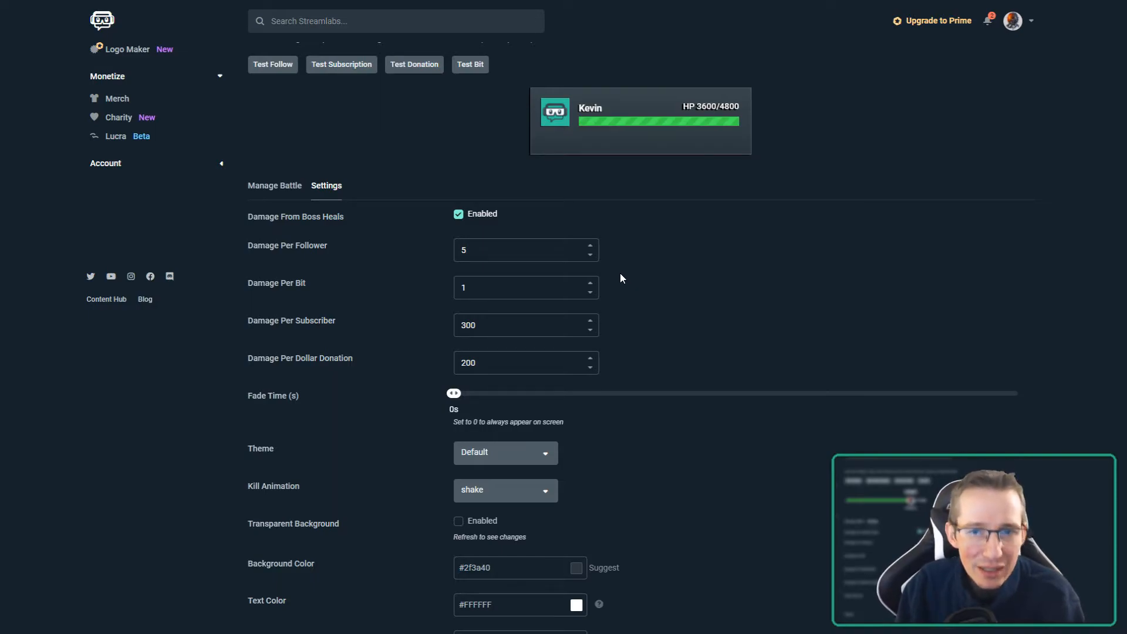
{"action": "left_click", "coordinate": [460, 216]}
{"action": "left_click", "coordinate": [460, 216]}
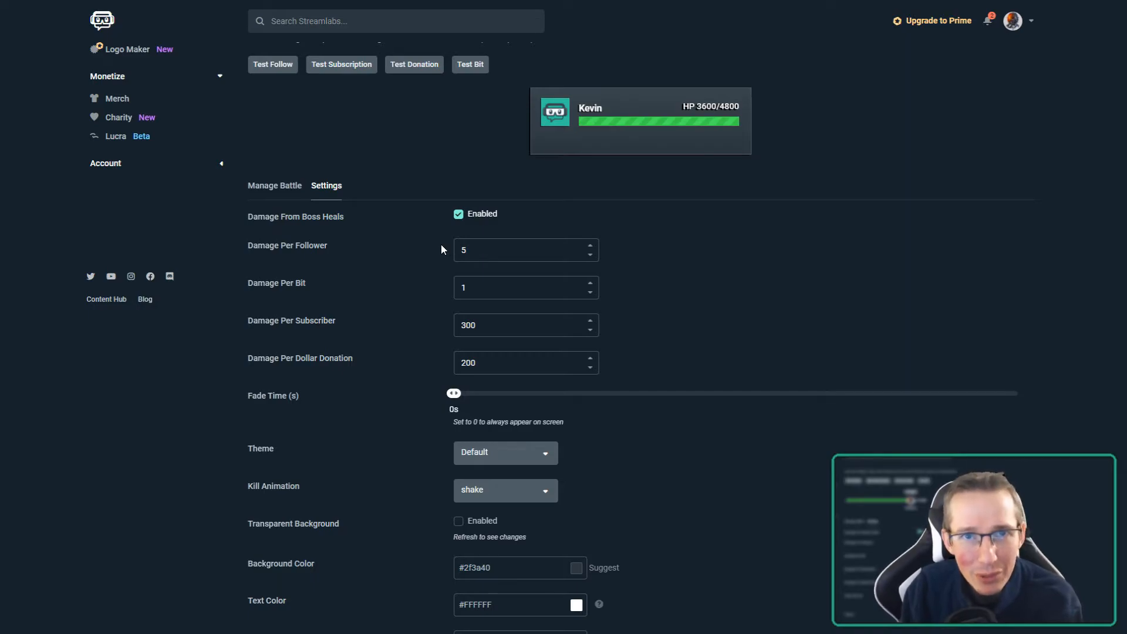
Examine the damage amounts per follower, bit, subscriber and dollar donation, plus the fade time.
{"action": "scroll", "coordinate": [443, 244], "scroll_direction": "down", "scroll_amount": 1}
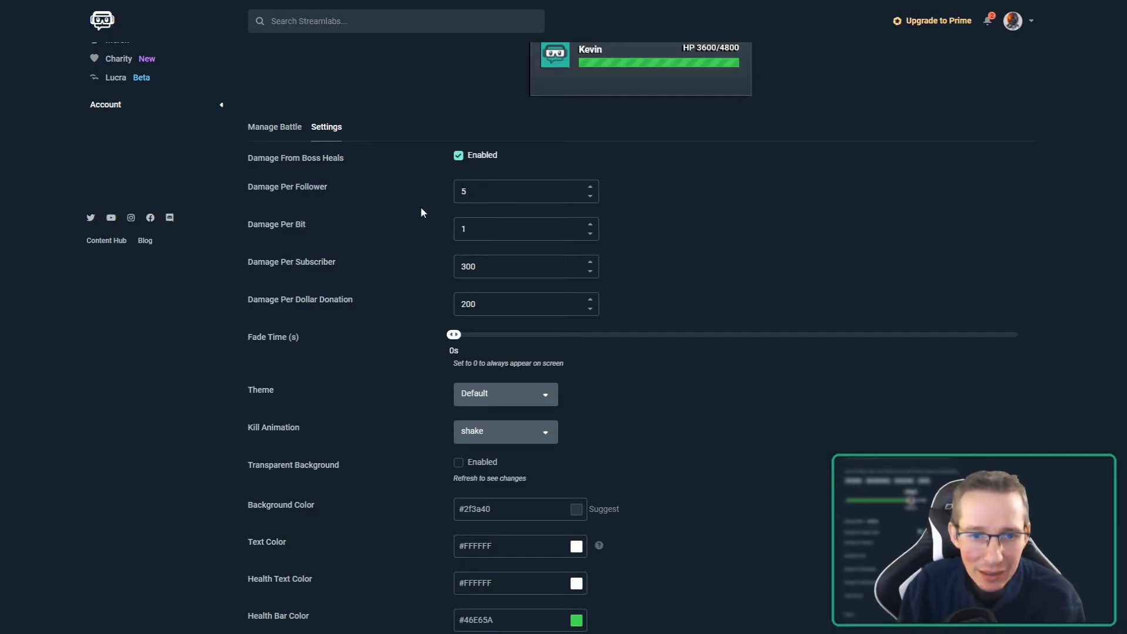
{"action": "left_click_drag", "start_coordinate": [503, 194], "coordinate": [462, 202]}
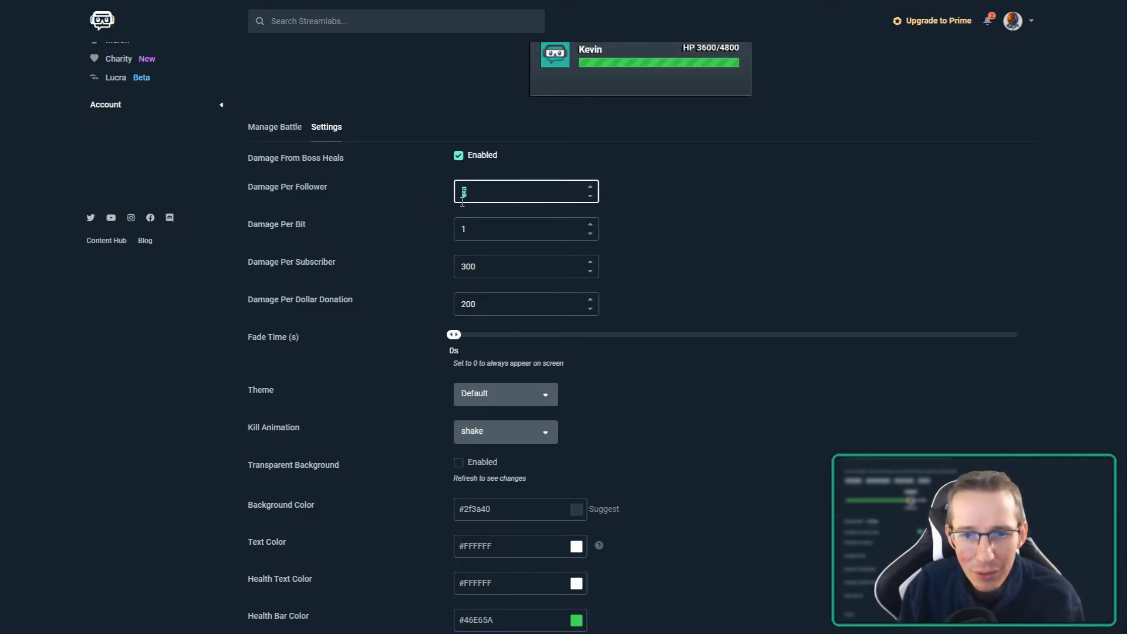
{"action": "left_click_drag", "start_coordinate": [531, 234], "coordinate": [438, 233]}
{"action": "left_click_drag", "start_coordinate": [506, 262], "coordinate": [415, 267]}
{"action": "left_click_drag", "start_coordinate": [521, 307], "coordinate": [426, 310]}
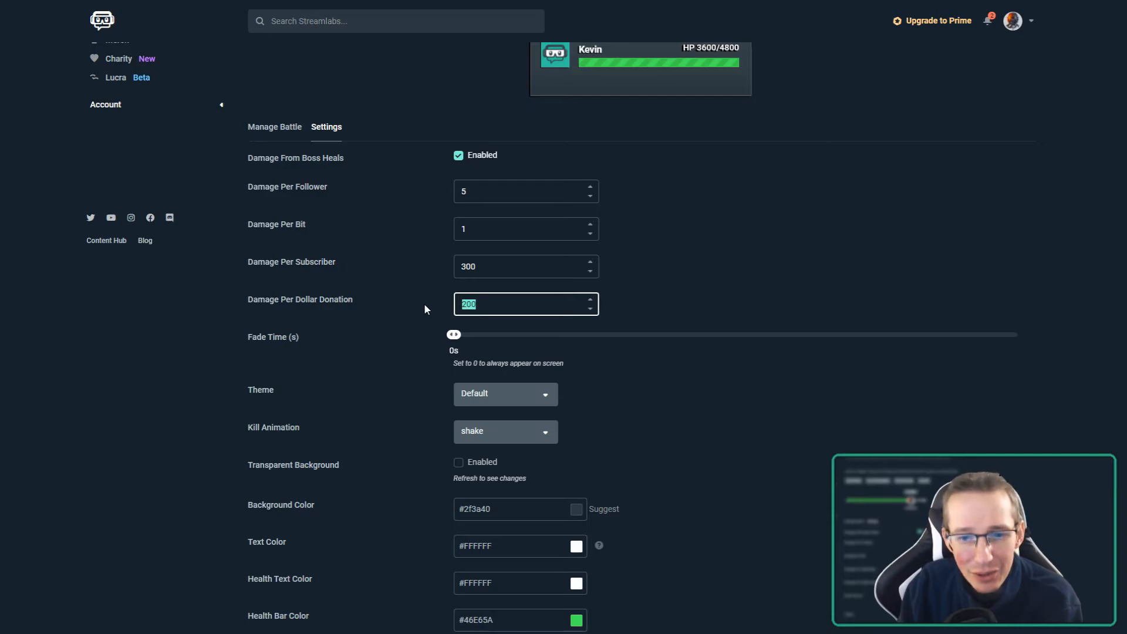
{"action": "left_click", "coordinate": [395, 344]}
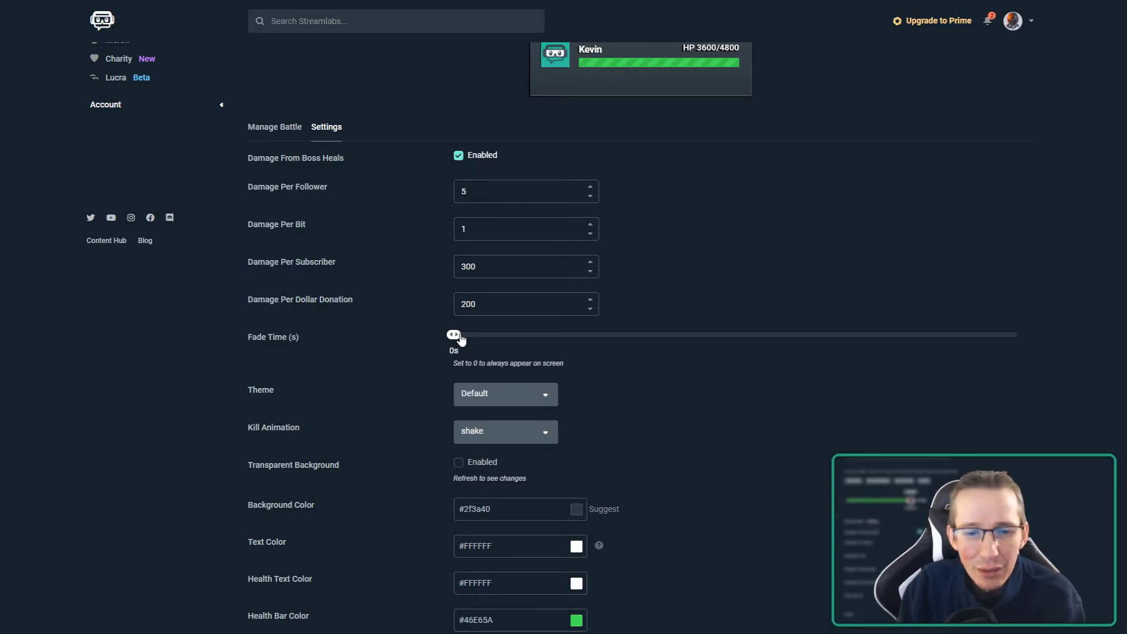
{"action": "mouse_move", "coordinate": [461, 339]}
{"action": "left_mouse_down"}
{"action": "mouse_move", "coordinate": [1031, 335]}
{"action": "mouse_move", "coordinate": [961, 347]}
{"action": "mouse_move", "coordinate": [454, 347]}
{"action": "left_mouse_up"}
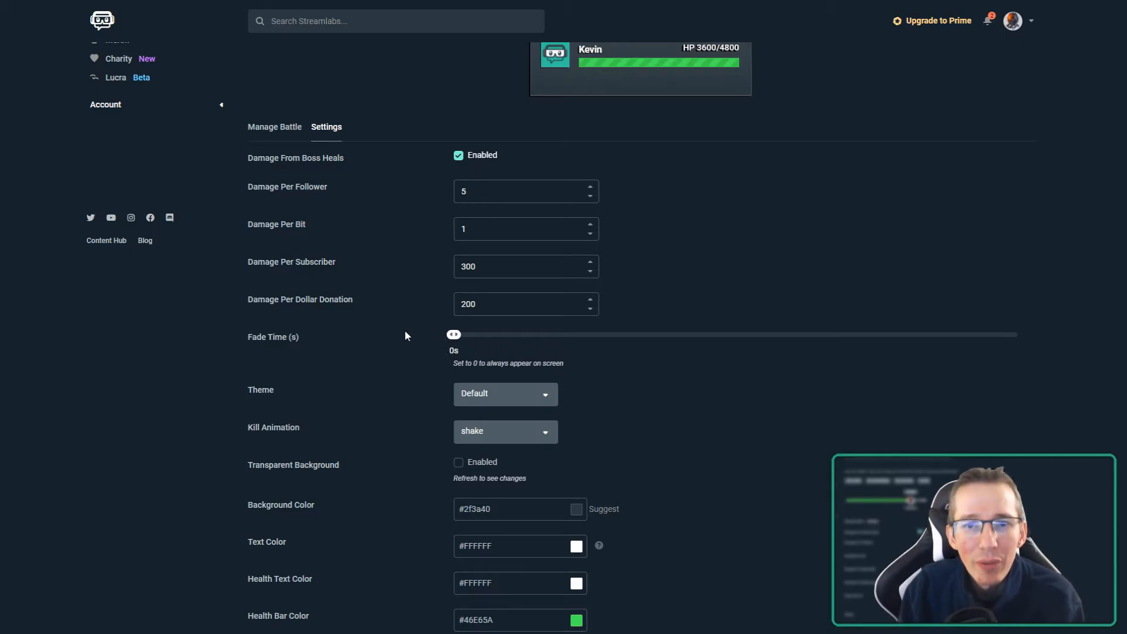
Preview the Future, No Image and Curved themes for the boss widget, and set the theme to Slim.
{"action": "scroll", "coordinate": [405, 331], "scroll_direction": "up", "scroll_amount": 1}
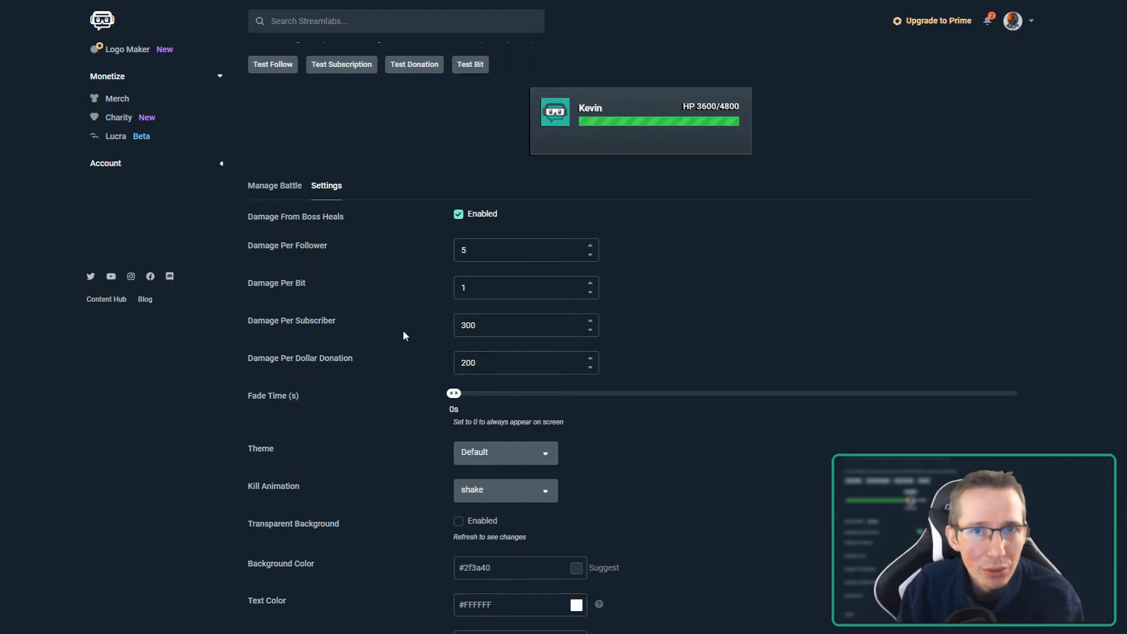
{"action": "left_click", "coordinate": [543, 453]}
{"action": "left_click", "coordinate": [509, 502]}
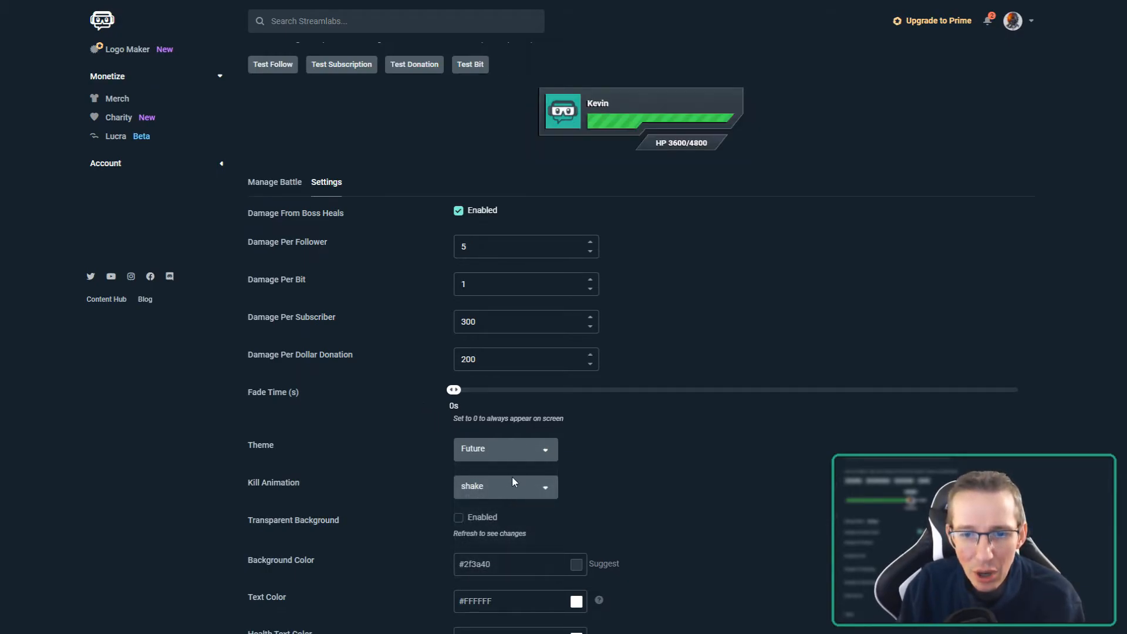
{"action": "left_click", "coordinate": [546, 449]}
{"action": "left_click", "coordinate": [503, 520]}
{"action": "left_click", "coordinate": [529, 415]}
{"action": "left_click", "coordinate": [516, 509]}
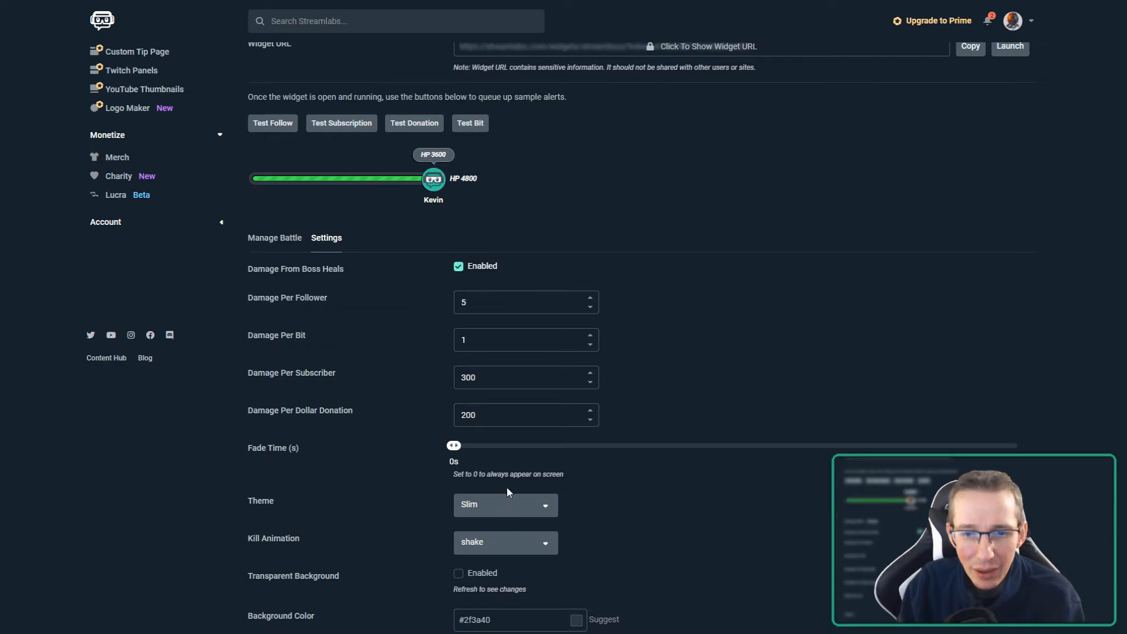
{"action": "left_click", "coordinate": [504, 504]}
{"action": "left_click", "coordinate": [484, 491]}
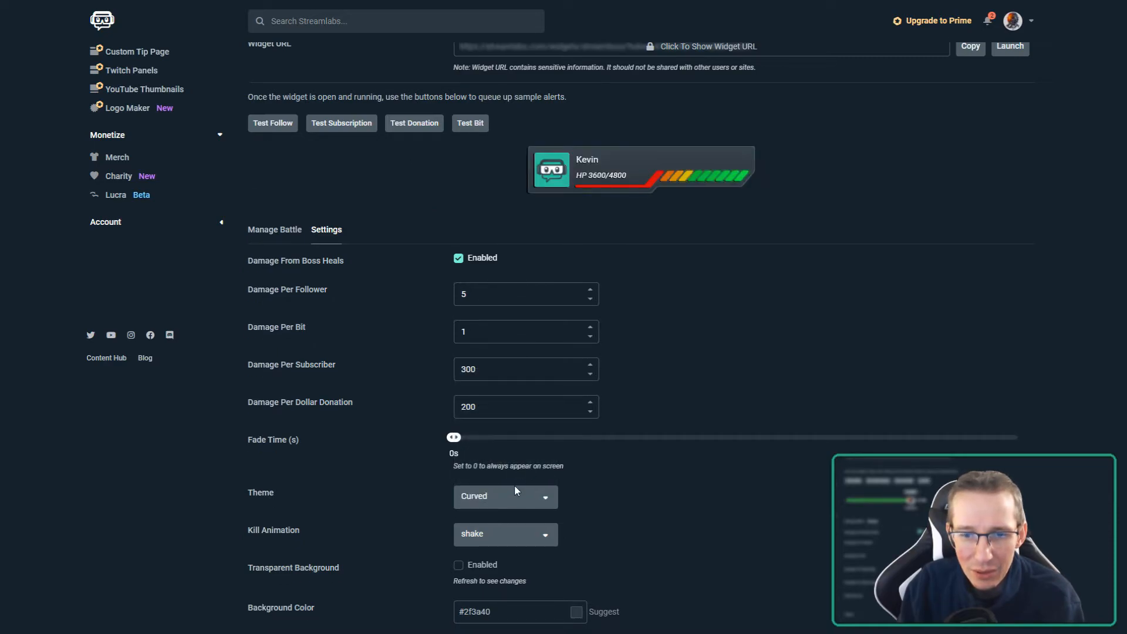
{"action": "left_click", "coordinate": [506, 497]}
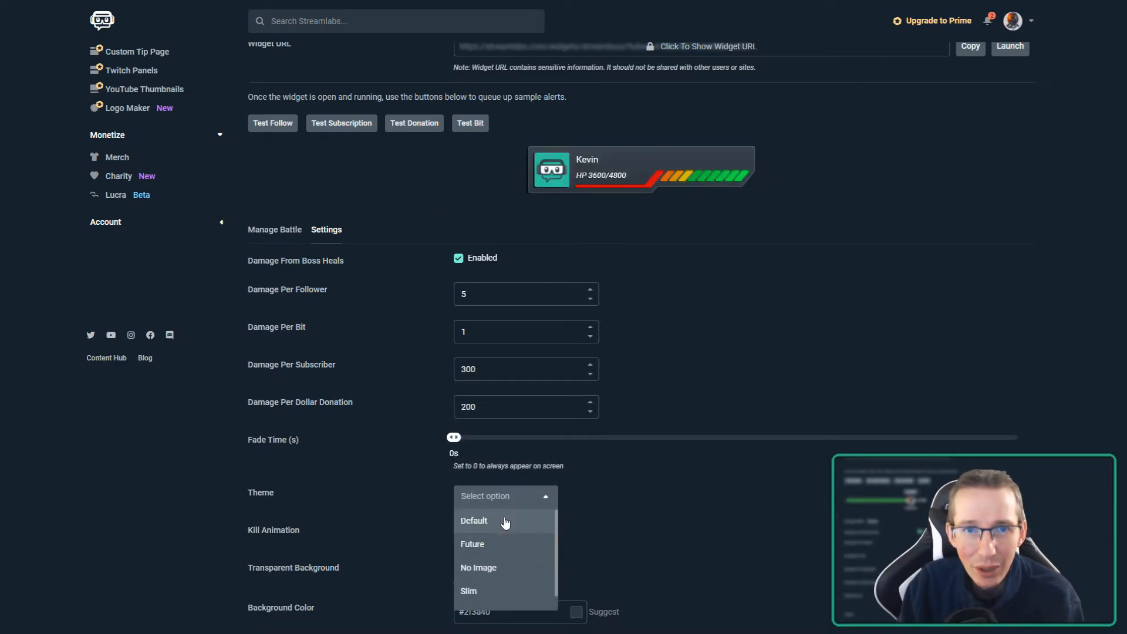
{"action": "left_click", "coordinate": [470, 592]}
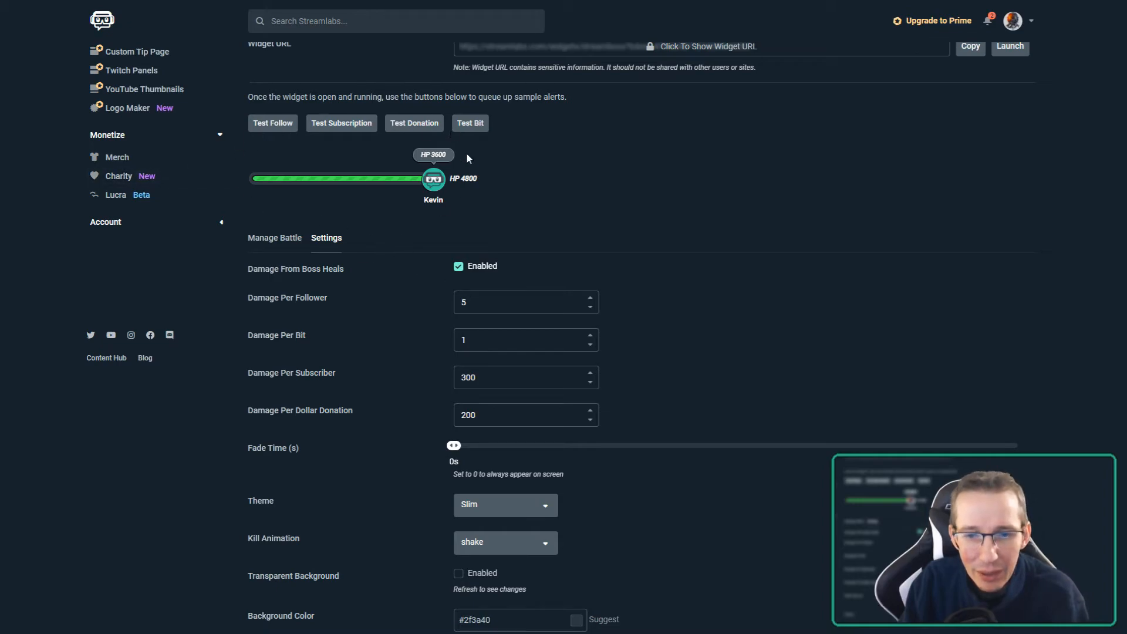
Browse the available kill animations and choose shake.
{"action": "scroll", "coordinate": [747, 478], "scroll_direction": "down", "scroll_amount": 2}
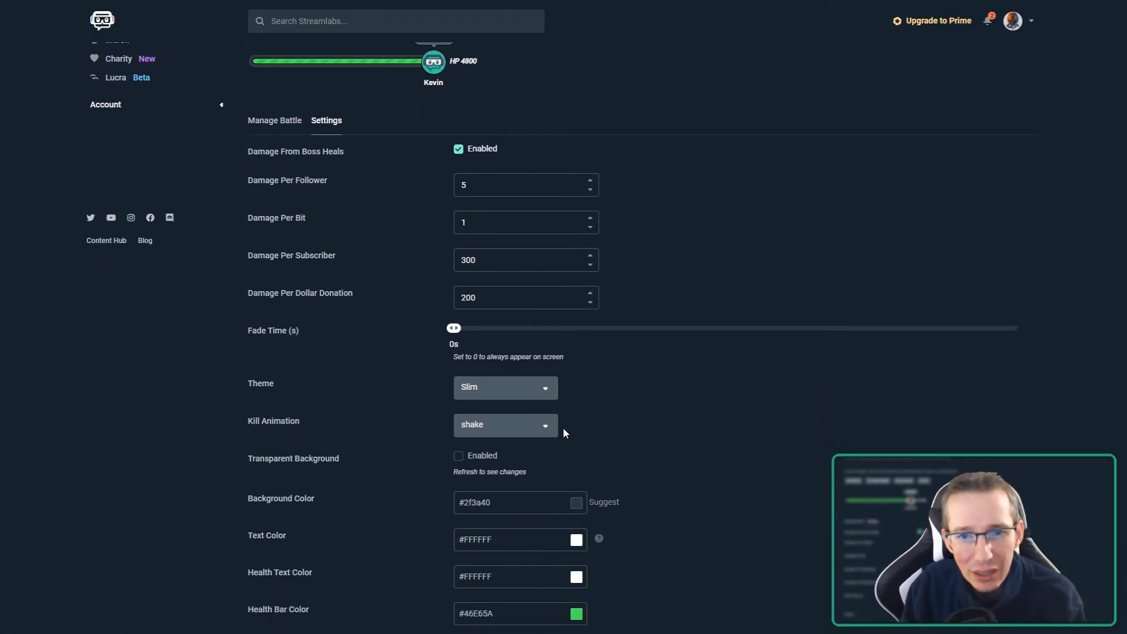
{"action": "left_click", "coordinate": [547, 428]}
{"action": "scroll", "coordinate": [546, 483], "scroll_direction": "down", "scroll_amount": 10}
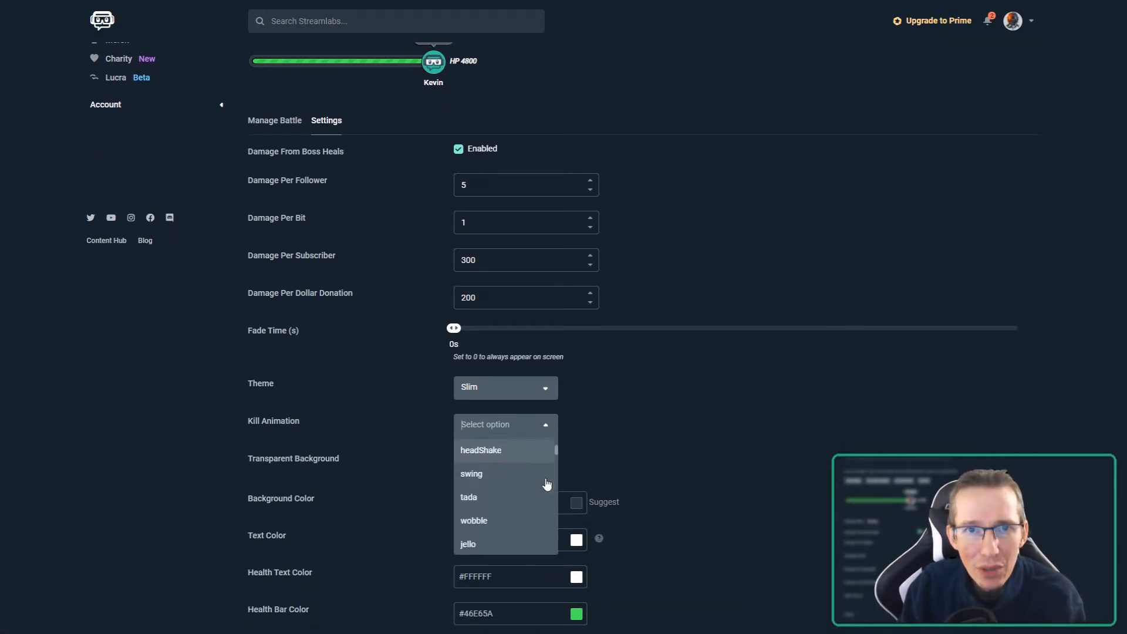
{"action": "scroll", "coordinate": [546, 483], "scroll_direction": "up", "scroll_amount": 10}
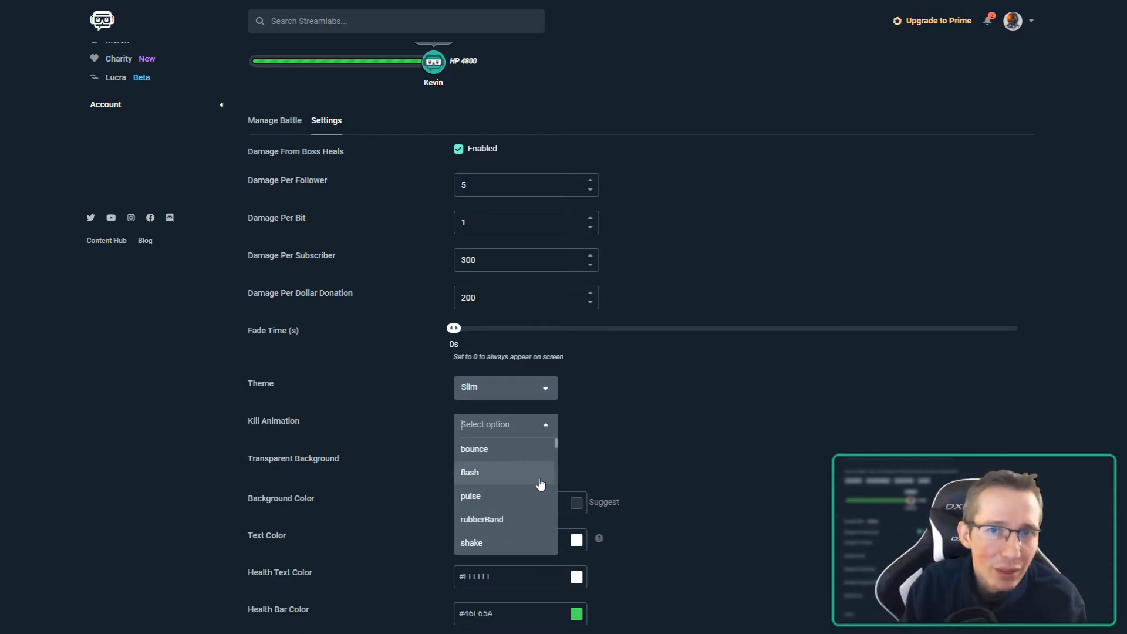
{"action": "scroll", "coordinate": [540, 483], "scroll_direction": "down", "scroll_amount": 1}
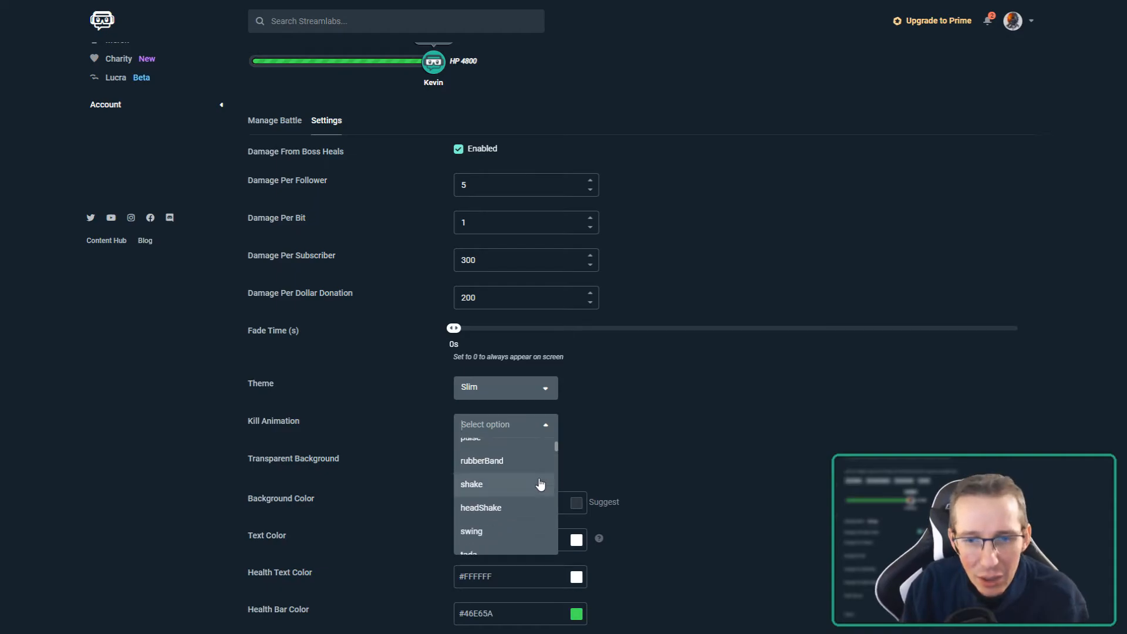
{"action": "left_click", "coordinate": [499, 490]}
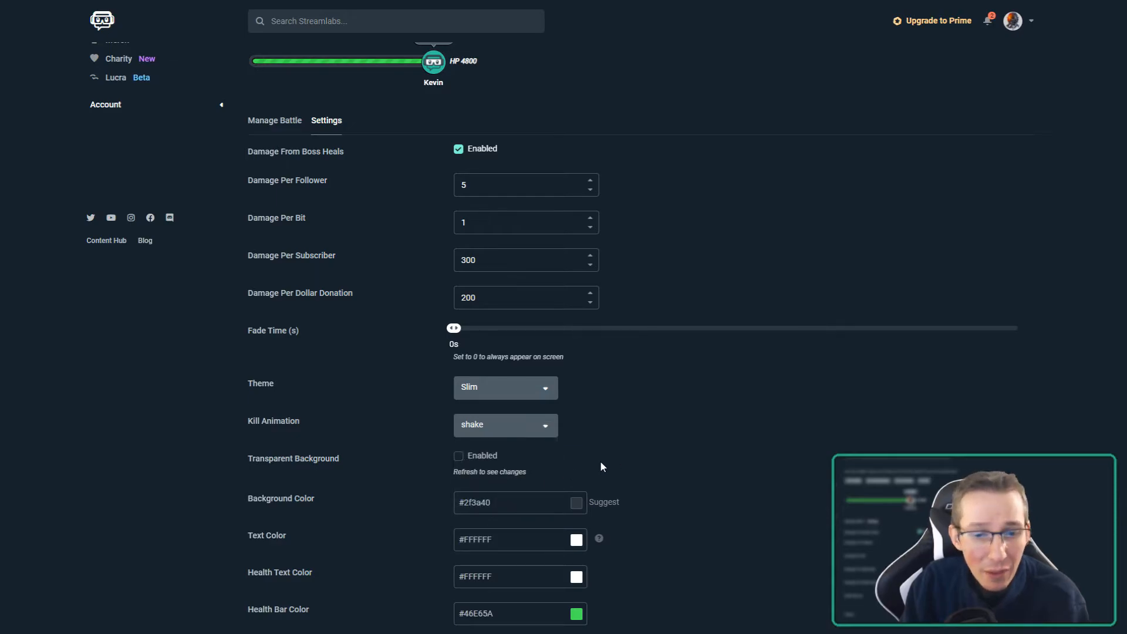
Try the transparent background, disable it again, and check the font choices without changing the font.
{"action": "left_click", "coordinate": [461, 459]}
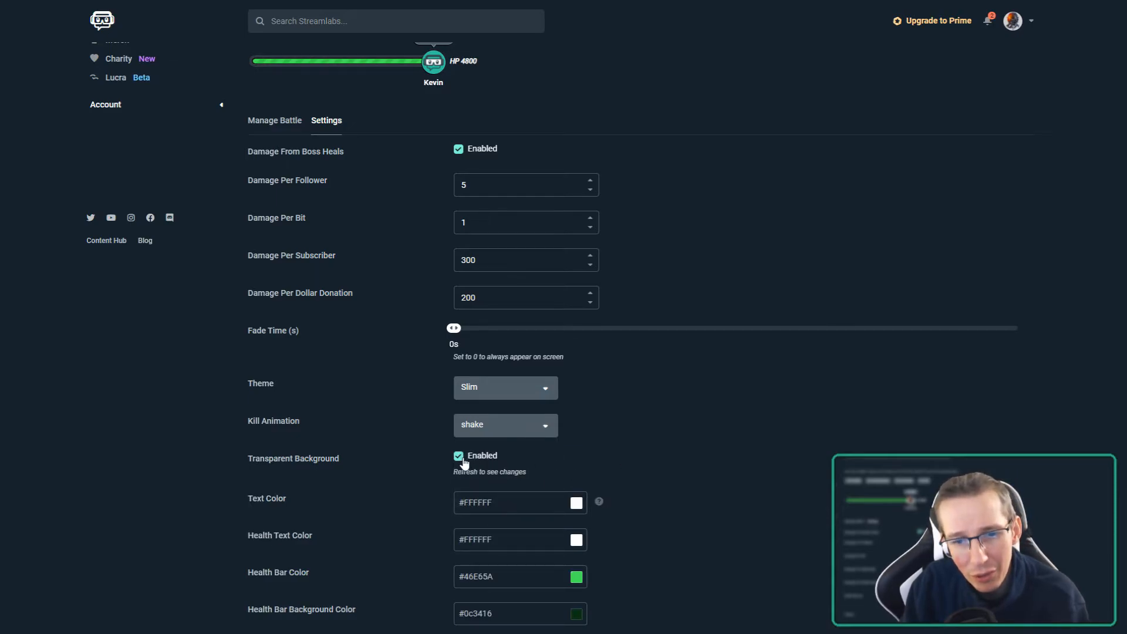
{"action": "left_click", "coordinate": [463, 460]}
{"action": "scroll", "coordinate": [637, 440], "scroll_direction": "down", "scroll_amount": 3}
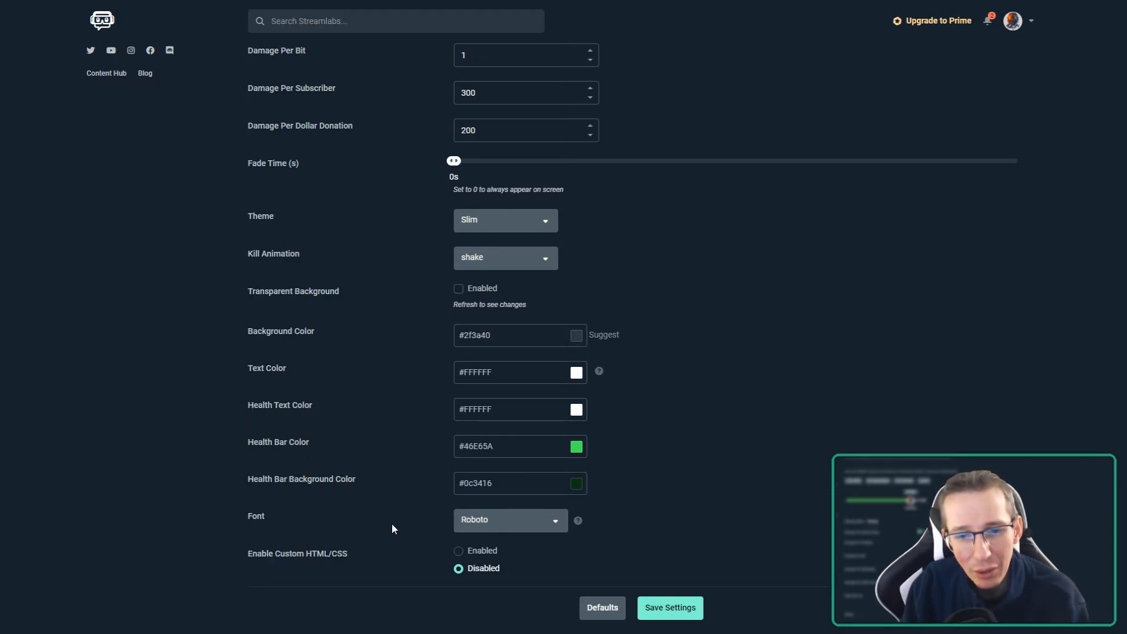
{"action": "left_click", "coordinate": [558, 520]}
{"action": "left_click", "coordinate": [559, 521]}
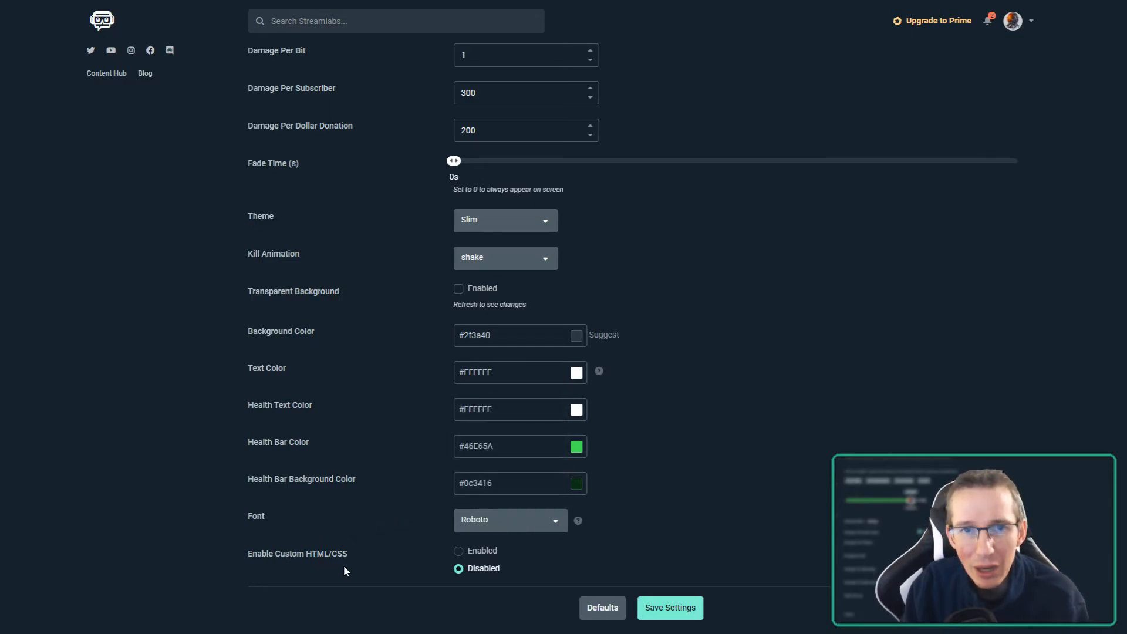
Enable custom HTML/CSS for the boss widget and display its CSS code.
{"action": "left_click", "coordinate": [459, 552]}
{"action": "scroll", "coordinate": [411, 499], "scroll_direction": "down", "scroll_amount": 4}
{"action": "left_click", "coordinate": [290, 367]}
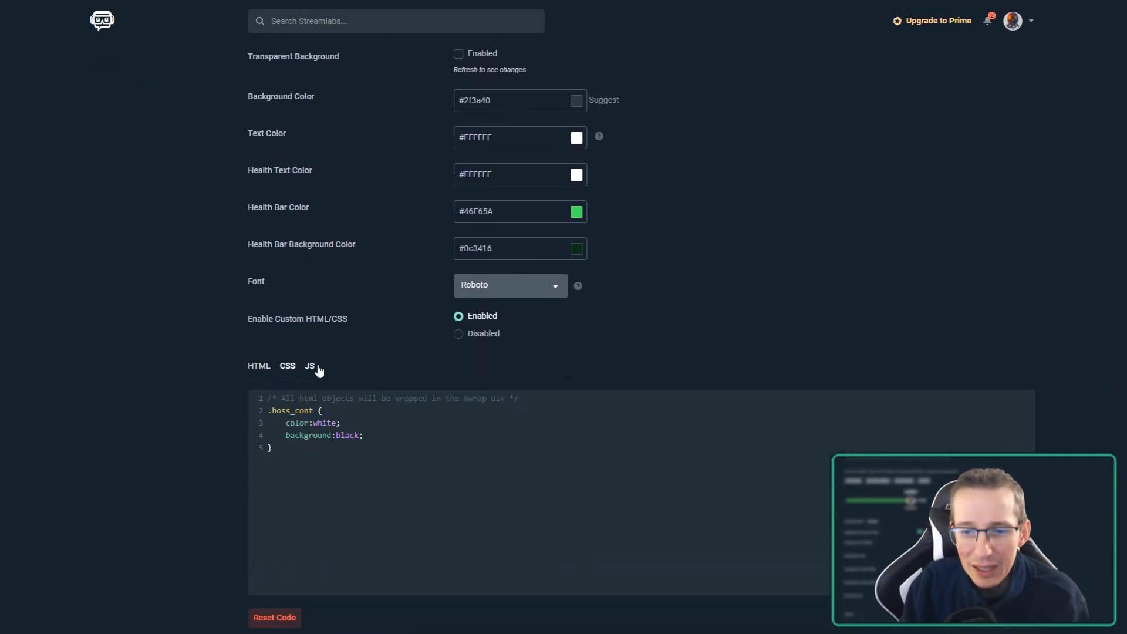
View the custom JS code, disable custom HTML/CSS for the boss widget, and save the settings.
{"action": "left_click", "coordinate": [316, 368]}
{"action": "left_click", "coordinate": [459, 333]}
{"action": "left_click", "coordinate": [670, 607]}
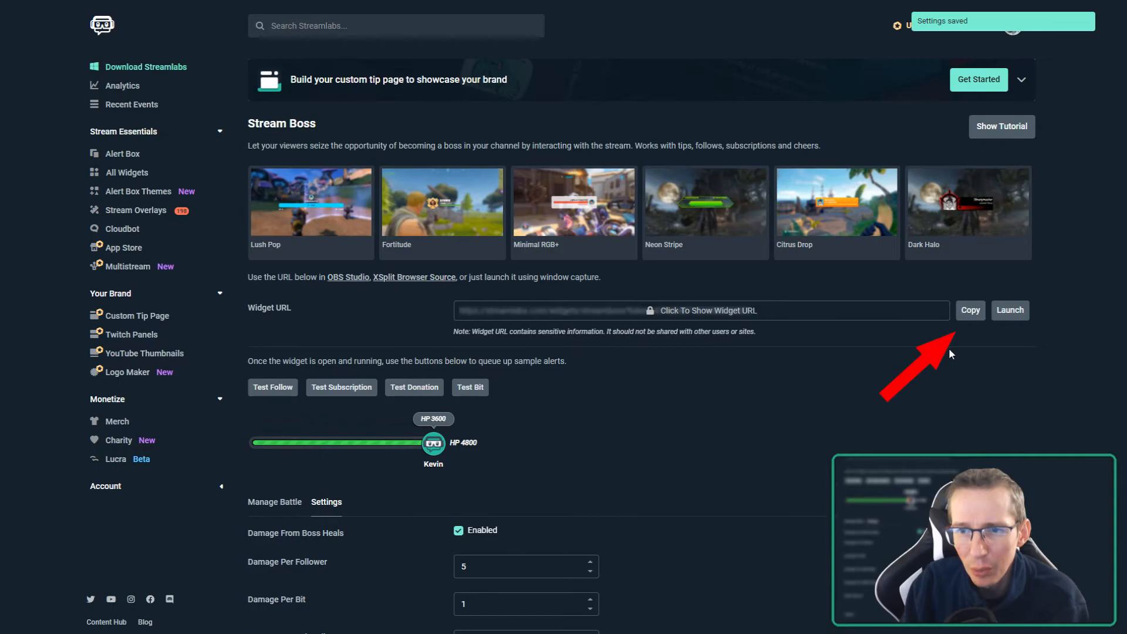
Copy the Stream Boss widget URL and, in Streamlabs OBS, add a new browser source named Stream Boss.
{"action": "left_click", "coordinate": [970, 311]}
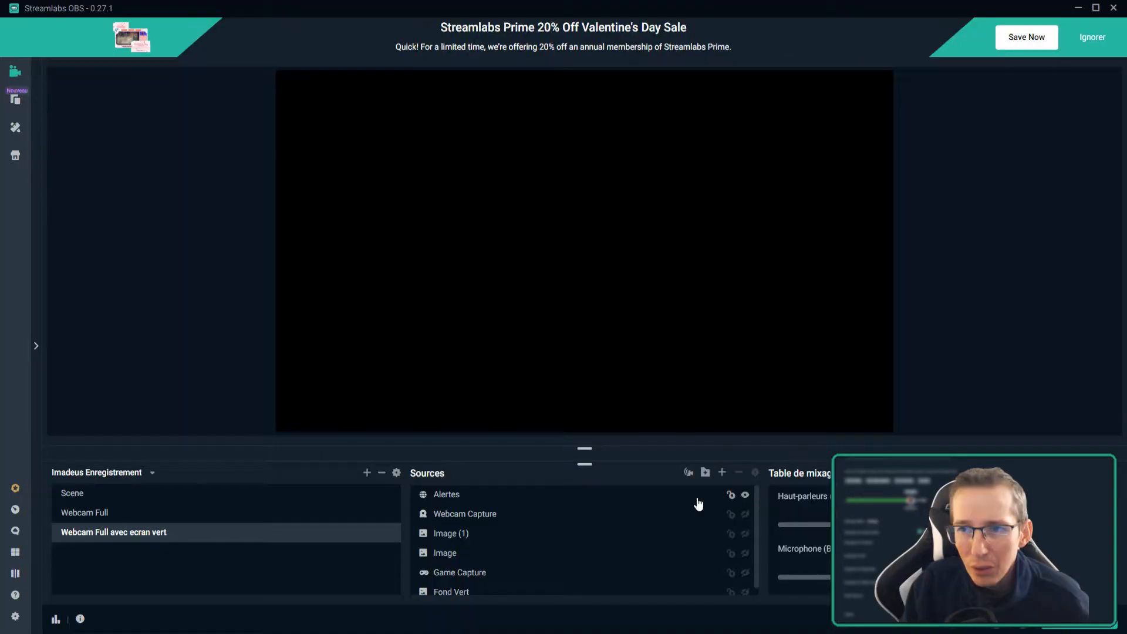
{"action": "left_click", "coordinate": [727, 476]}
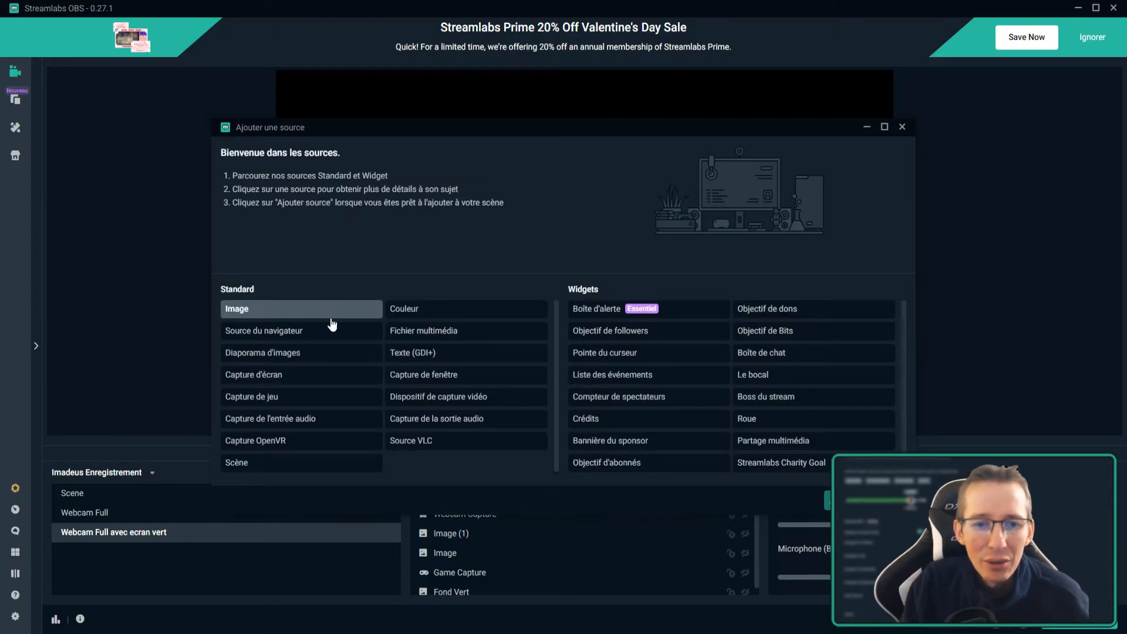
{"action": "left_click", "coordinate": [313, 333]}
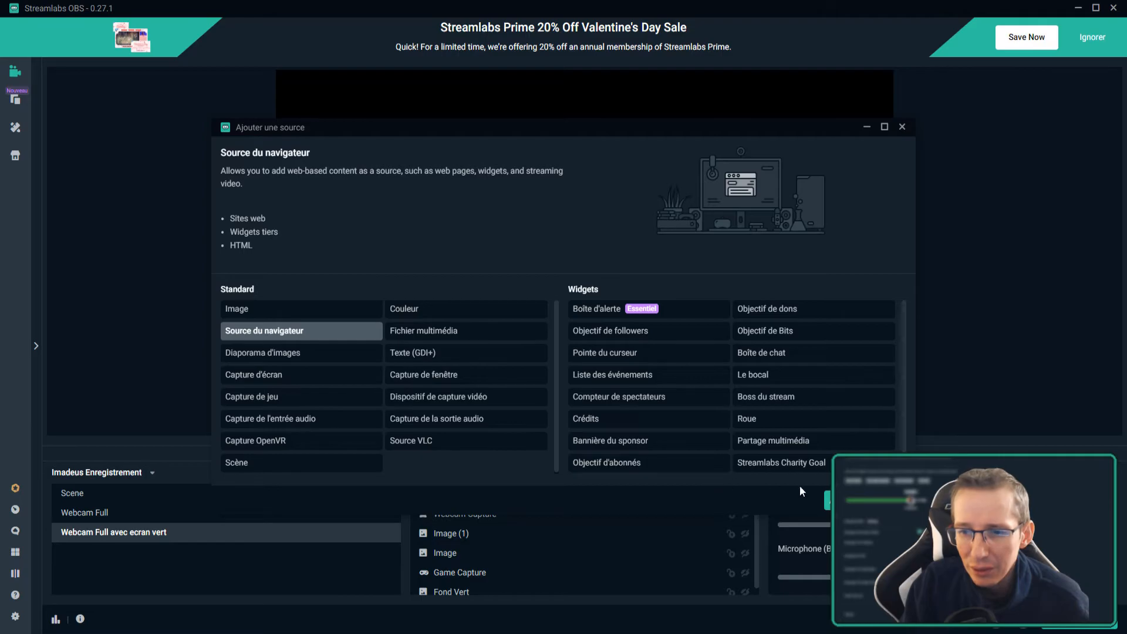
{"action": "left_click", "coordinate": [851, 500]}
{"action": "left_click", "coordinate": [531, 397]}
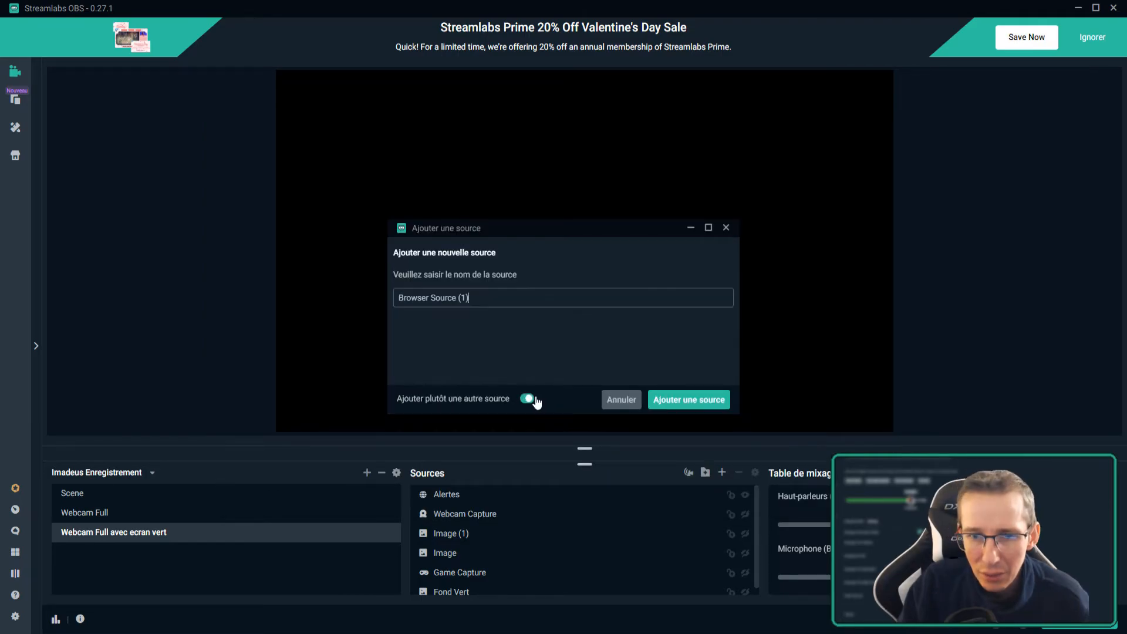
{"action": "left_click_drag", "start_coordinate": [503, 307], "coordinate": [272, 280]}
{"action": "type", "text": "Strea"}
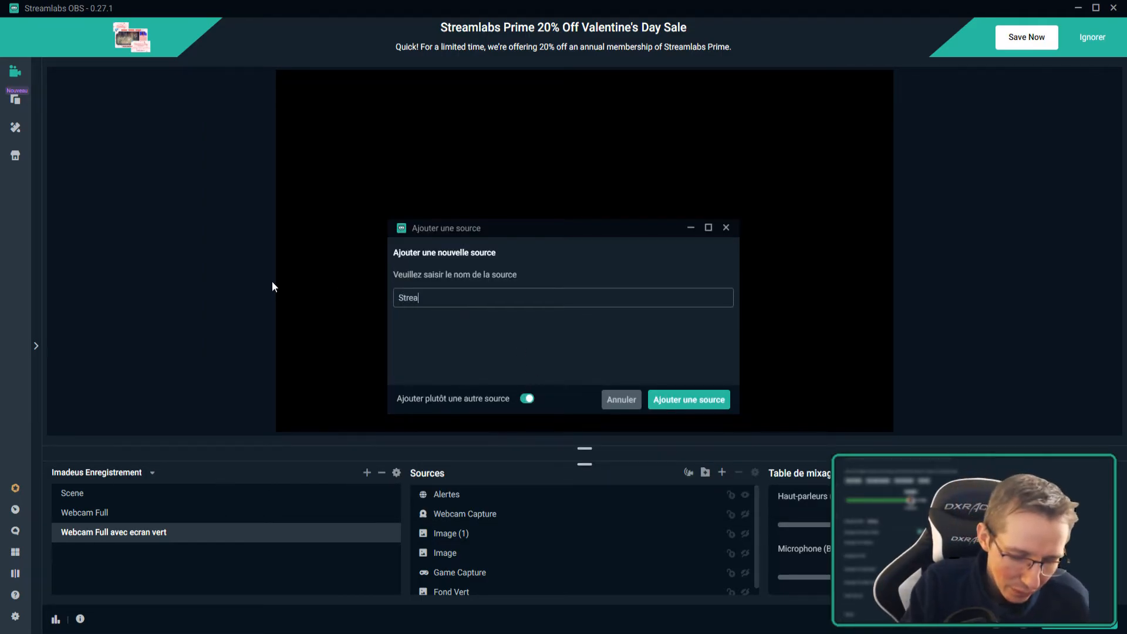
{"action": "type", "text": "m Boss"}
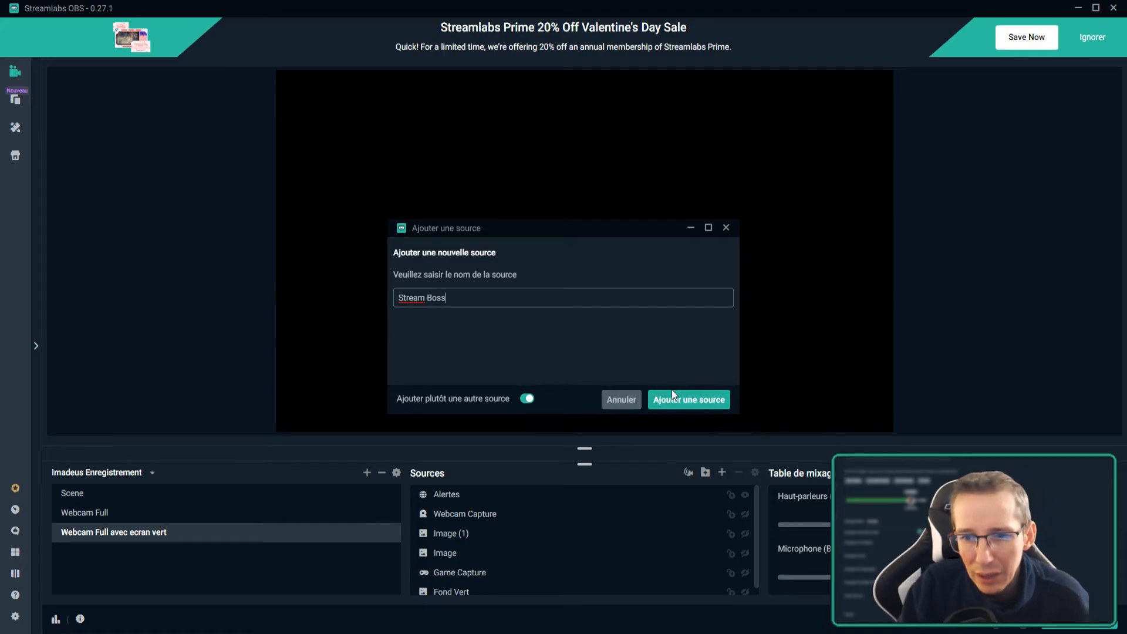
{"action": "left_click", "coordinate": [687, 400]}
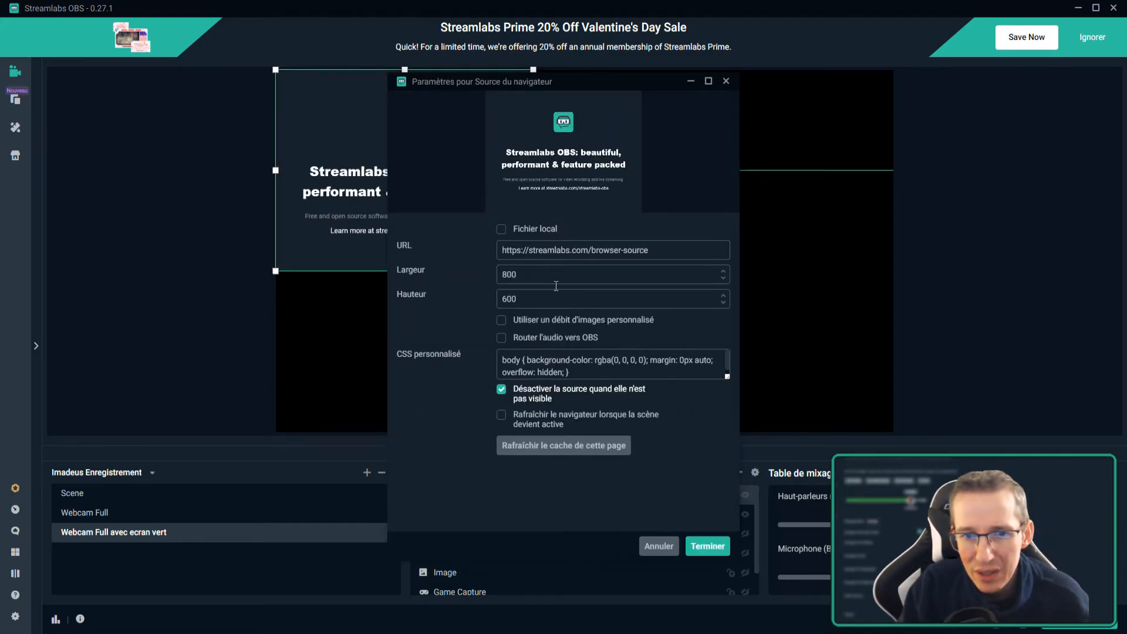
Set the browser source to 400 wide and 100 high, with the copied private widget URL as its address.
{"action": "type", "text": "400"}
{"action": "key", "text": "Tab"}
{"action": "type", "text": "100"}
{"action": "left_click_drag", "start_coordinate": [704, 250], "coordinate": [458, 239]}
{"action": "key", "text": "ctrl+v"}
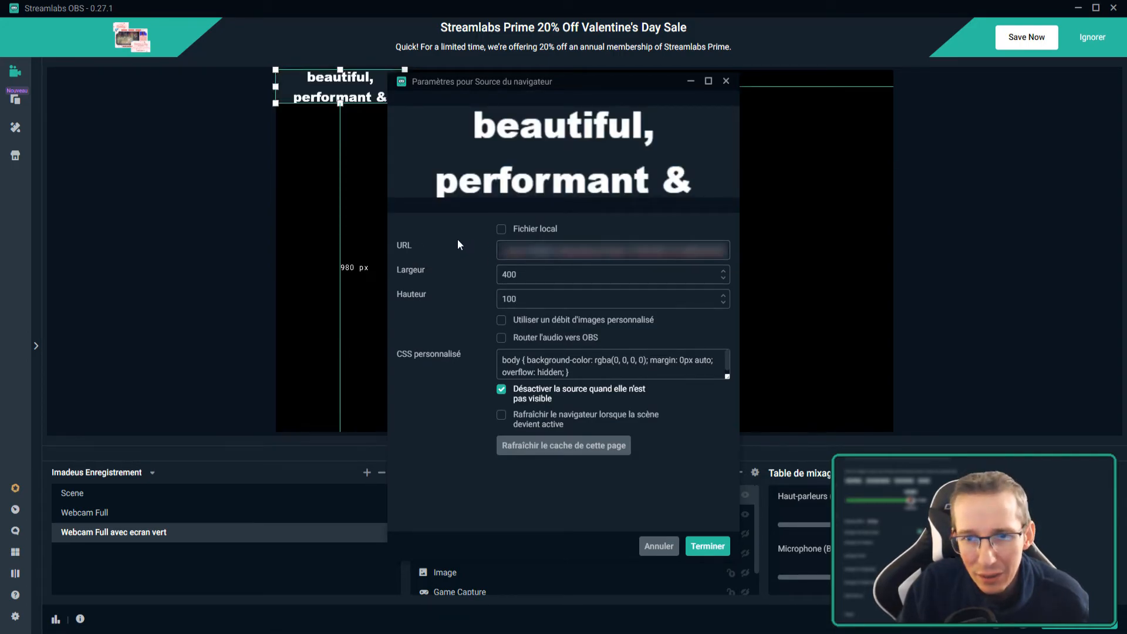
{"action": "left_click", "coordinate": [708, 545]}
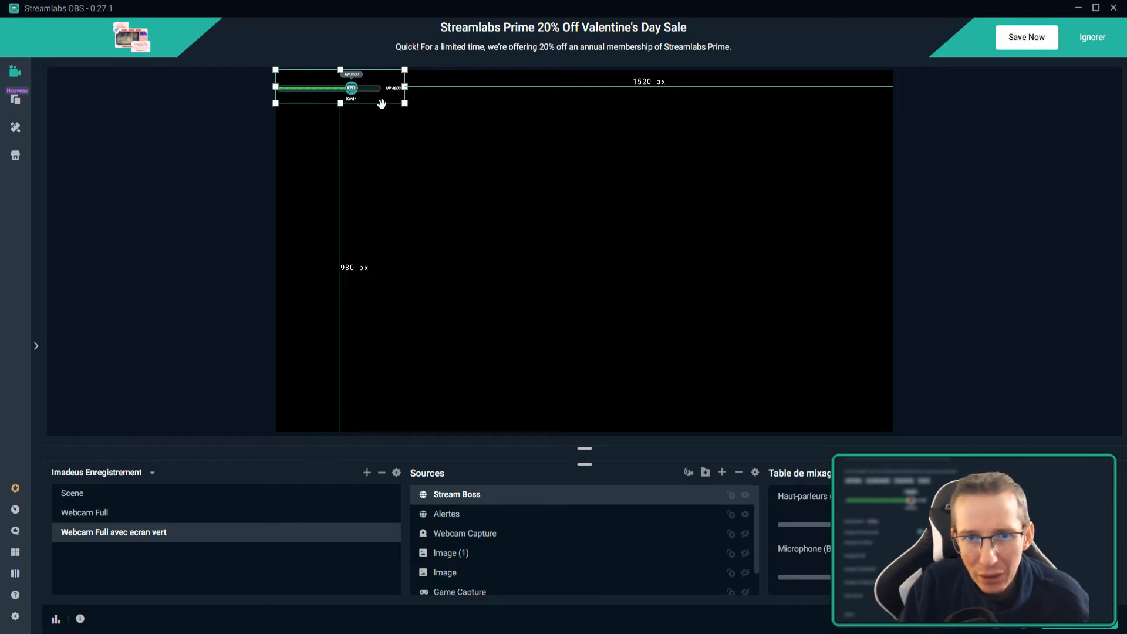
Enlarge the Stream Boss source in the preview and move it about 220 px from the left edge and 617 px from the top.
{"action": "left_click_drag", "start_coordinate": [404, 103], "coordinate": [616, 218]}
{"action": "left_click_drag", "start_coordinate": [664, 181], "coordinate": [730, 377]}
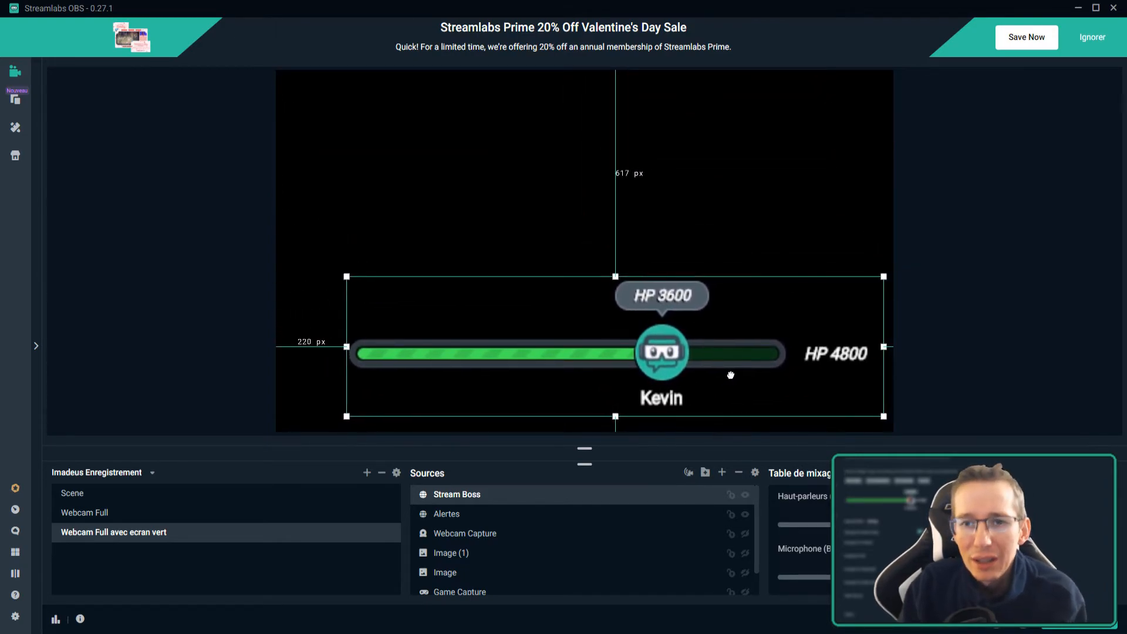
{"action": "left_click", "coordinate": [889, 314]}
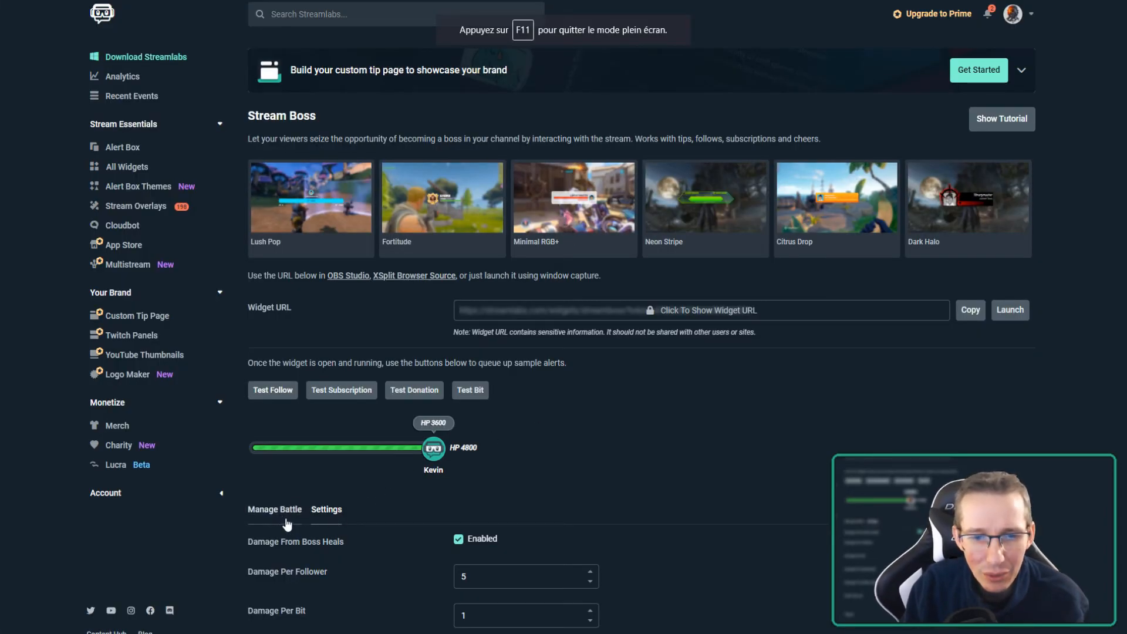
On the Streamlabs Stream Boss page, set the boss health with a starting health of 5000 in Fixed mode.
{"action": "left_click", "coordinate": [287, 522]}
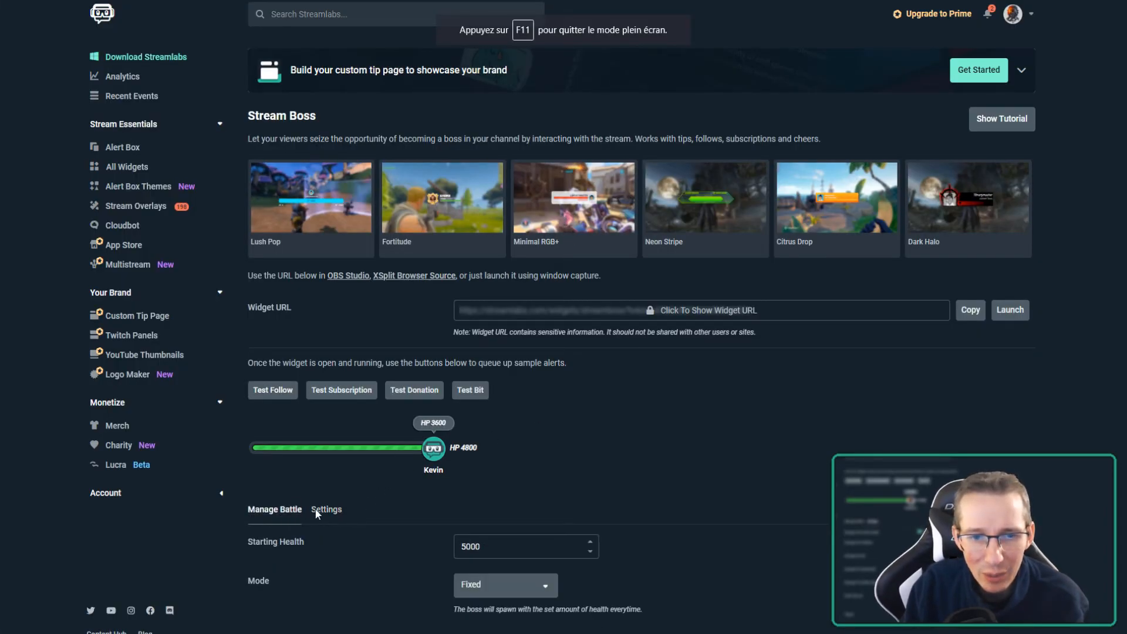
{"action": "scroll", "coordinate": [614, 456], "scroll_direction": "down", "scroll_amount": 1}
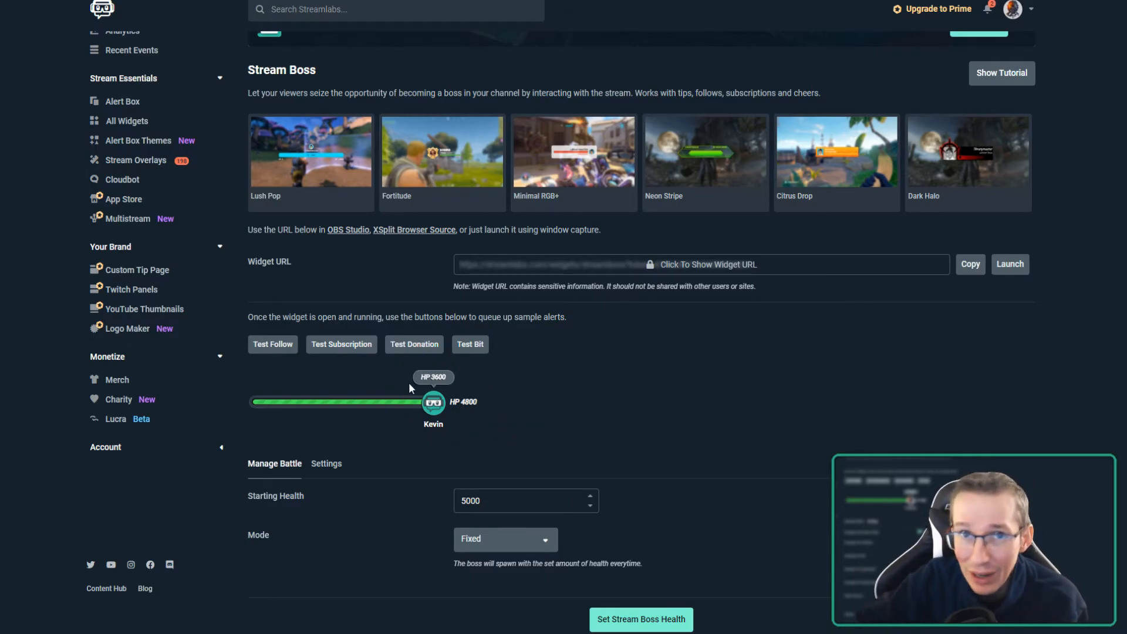
{"action": "left_click", "coordinate": [644, 621]}
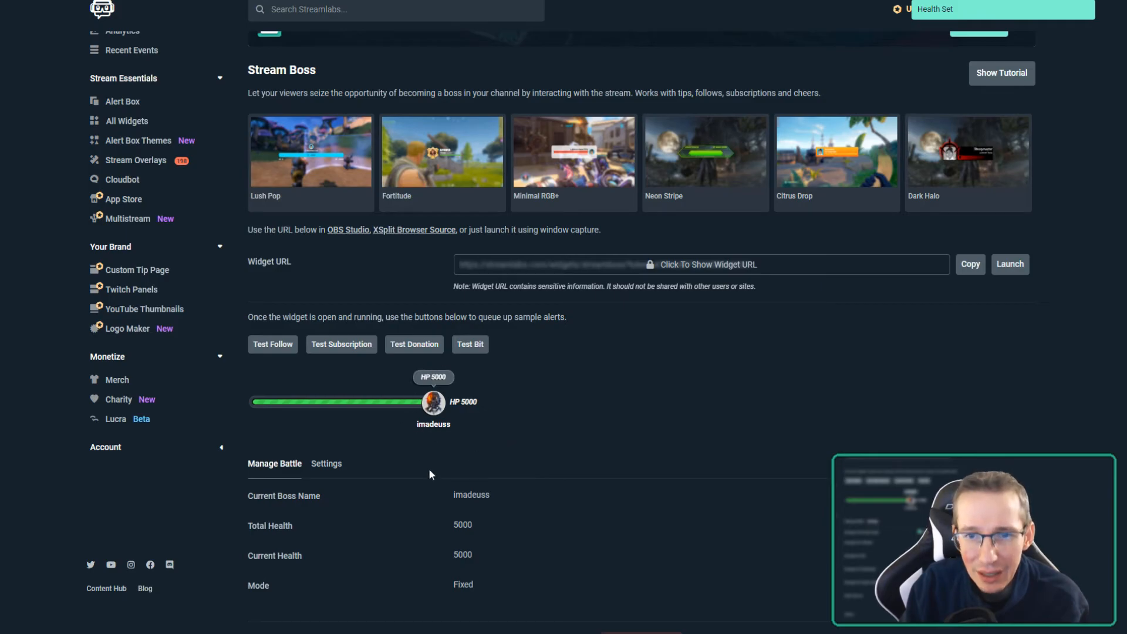
Disable Damage From Boss Heals for the boss widget and save the settings.
{"action": "scroll", "coordinate": [491, 507], "scroll_direction": "down", "scroll_amount": 1}
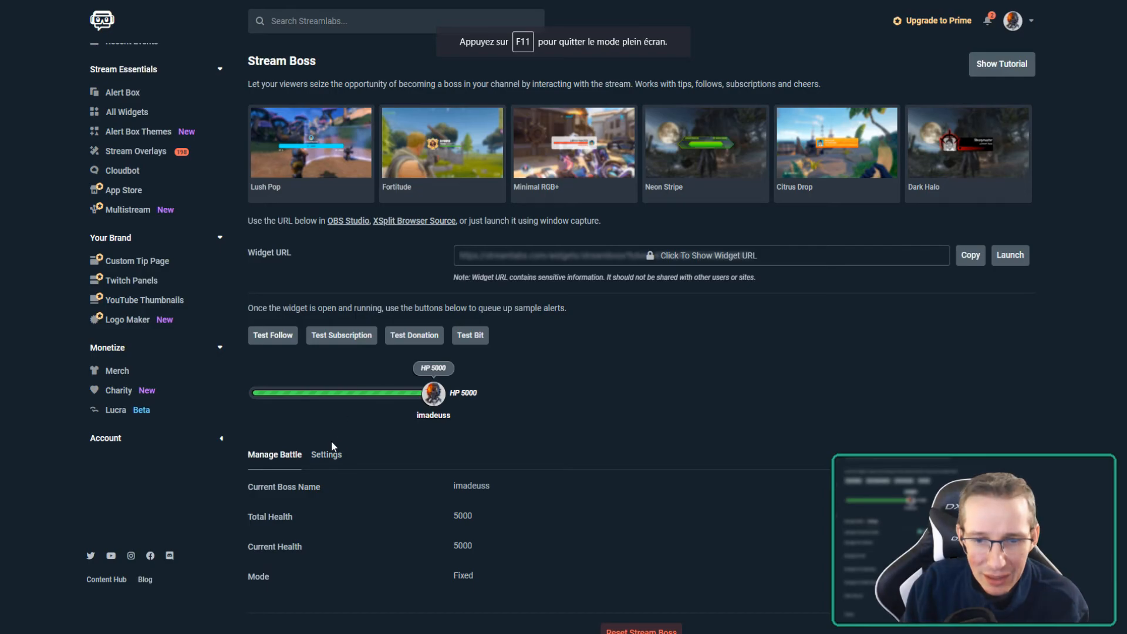
{"action": "left_click", "coordinate": [333, 455]}
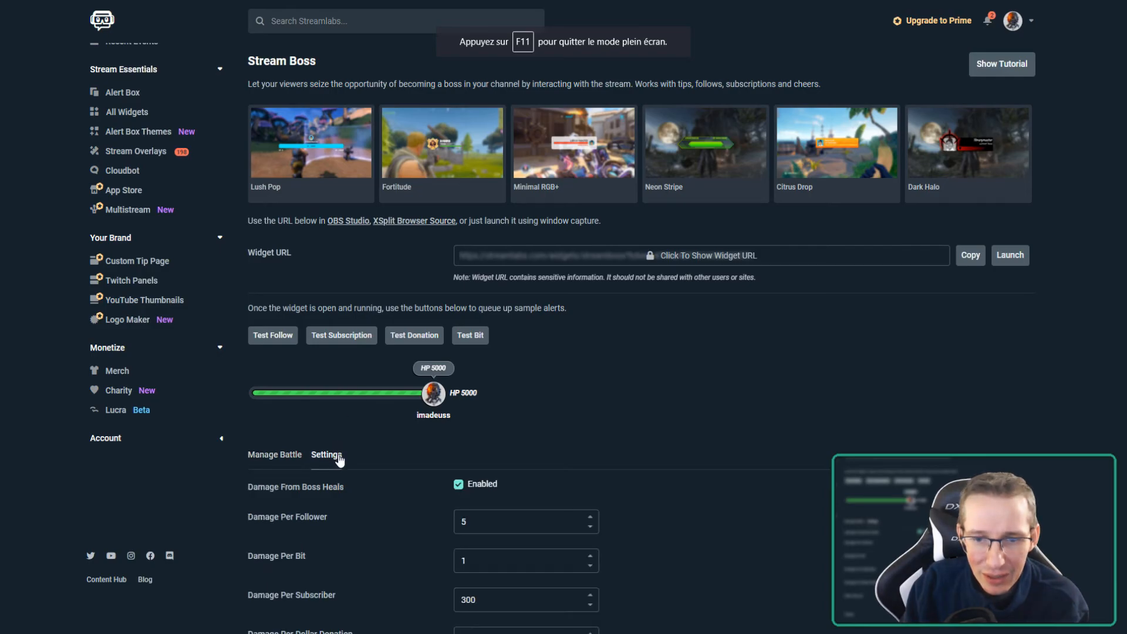
{"action": "left_click", "coordinate": [458, 485]}
{"action": "scroll", "coordinate": [590, 507], "scroll_direction": "down", "scroll_amount": 8}
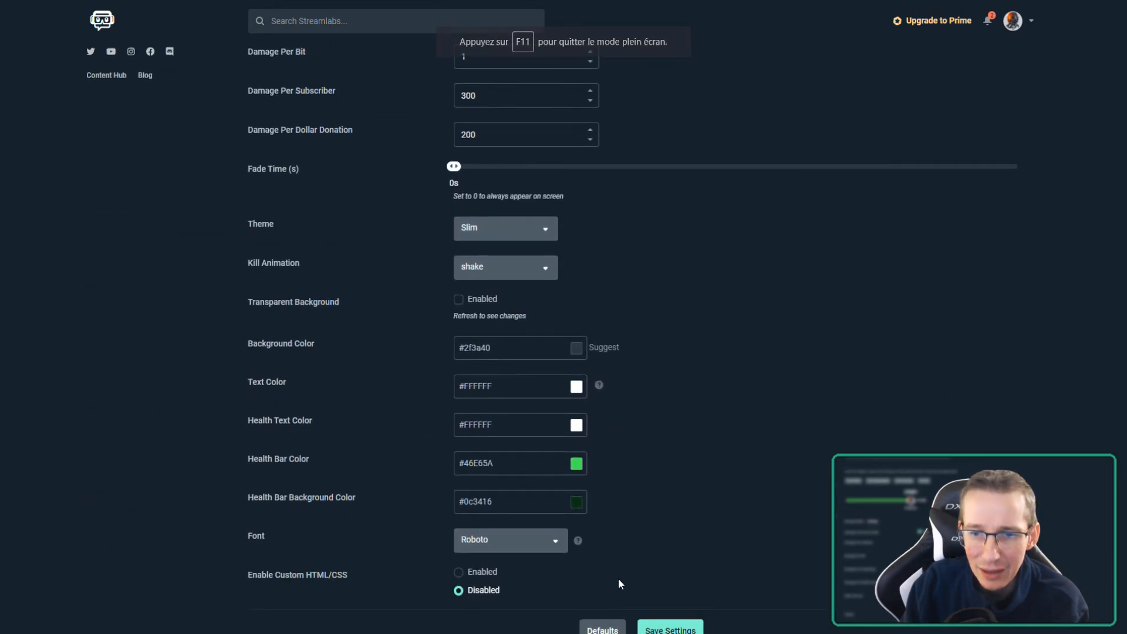
{"action": "left_click", "coordinate": [660, 628]}
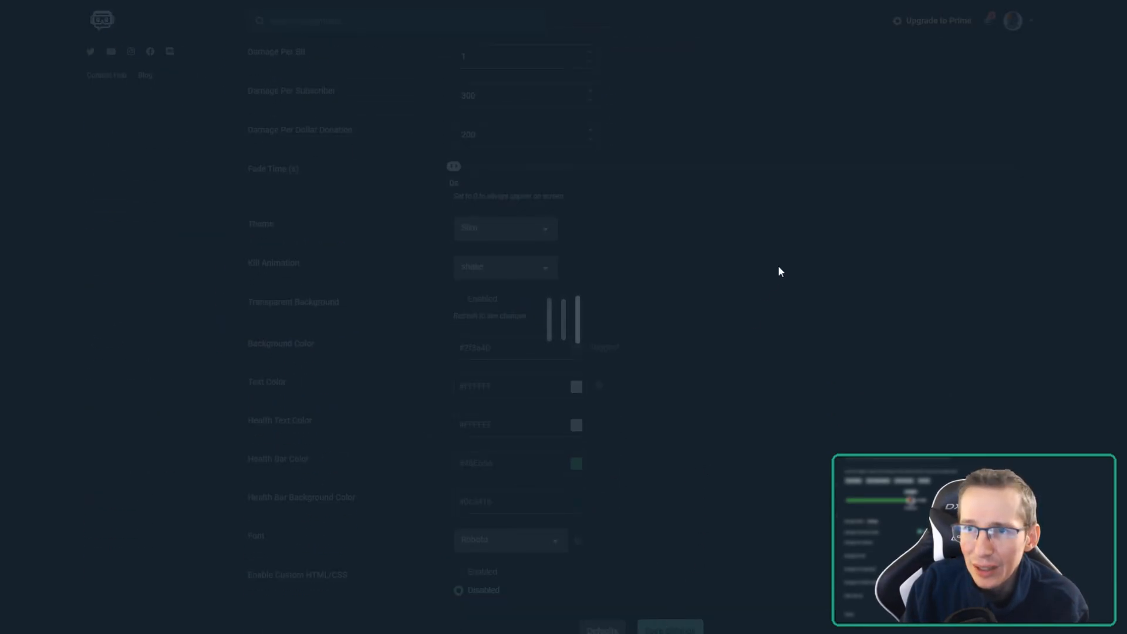